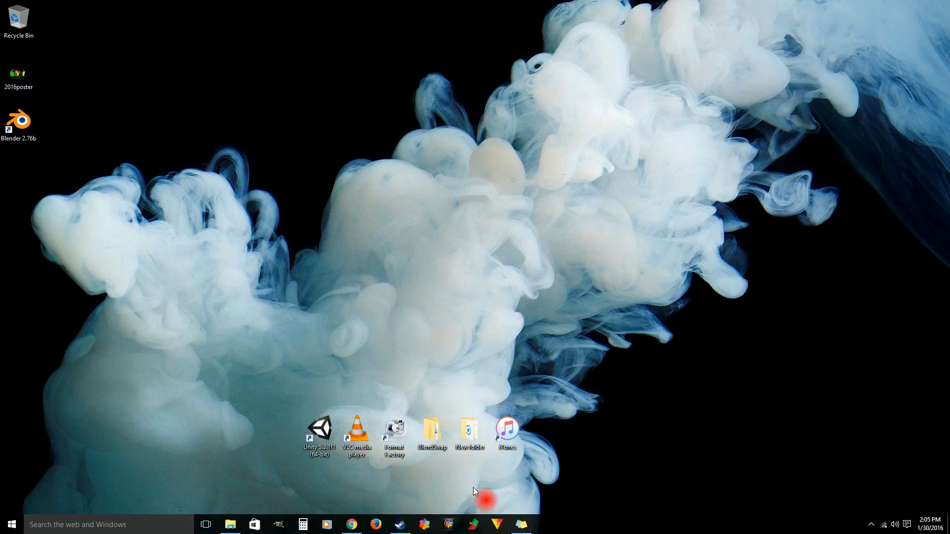
- Launch HitFilm 3 Express and start a new project at its Project Settings page
click(497, 526)
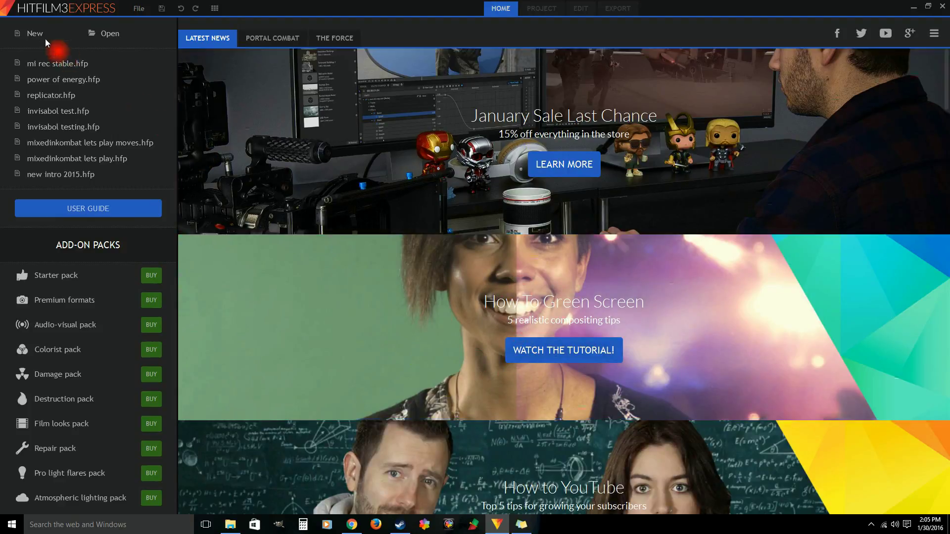
click(36, 33)
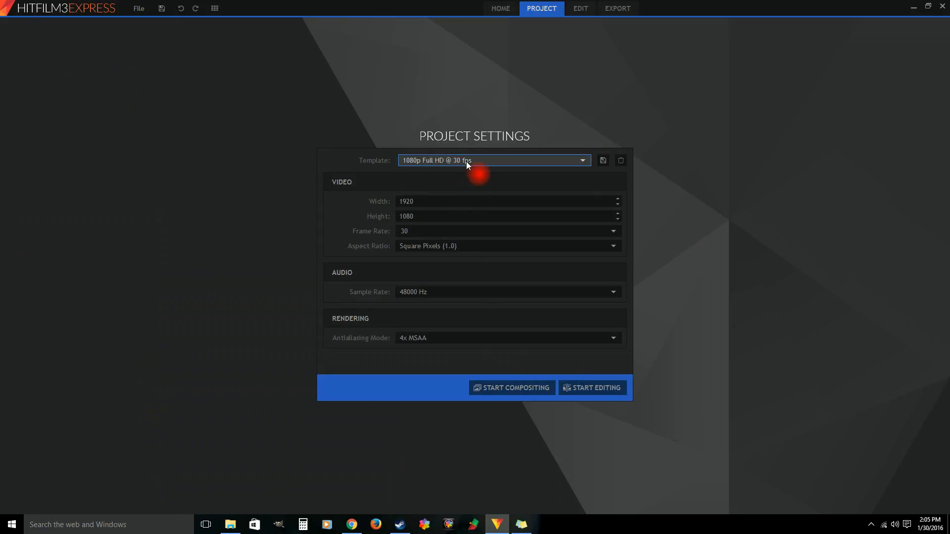
- Open the footage folder in File Explorer, move it aside, and show files as large icons
click(232, 525)
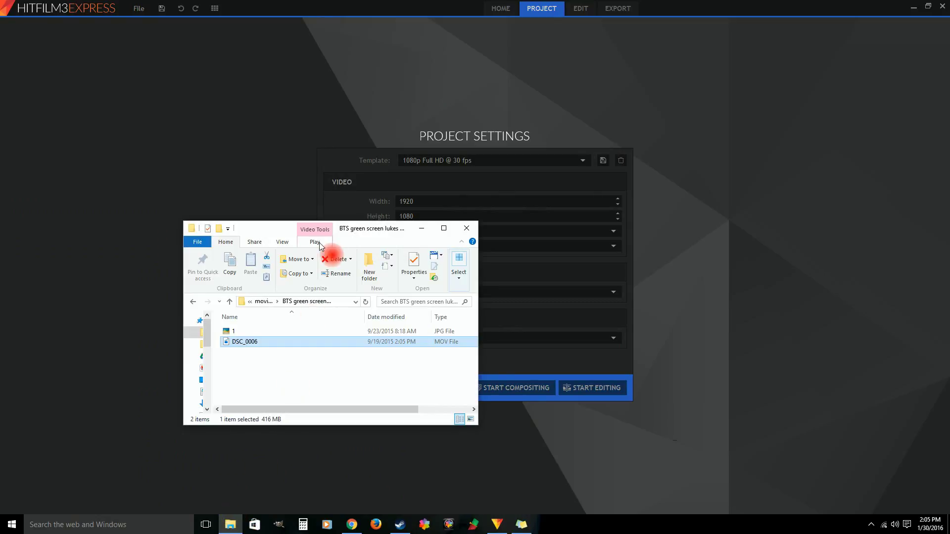
mouse_move(285, 230)
mouse_down()
mouse_move(477, 180)
mouse_move(707, 44)
mouse_up()
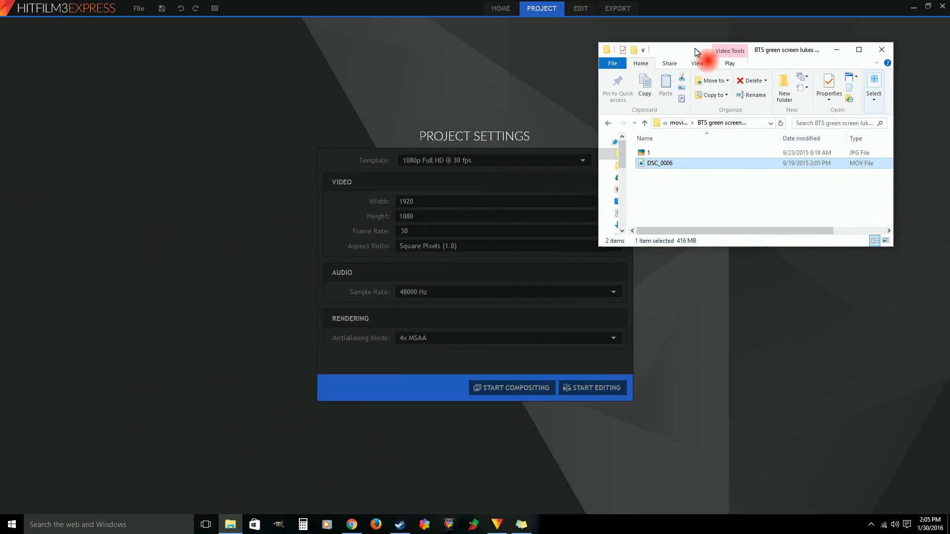
drag(647, 163, 644, 155)
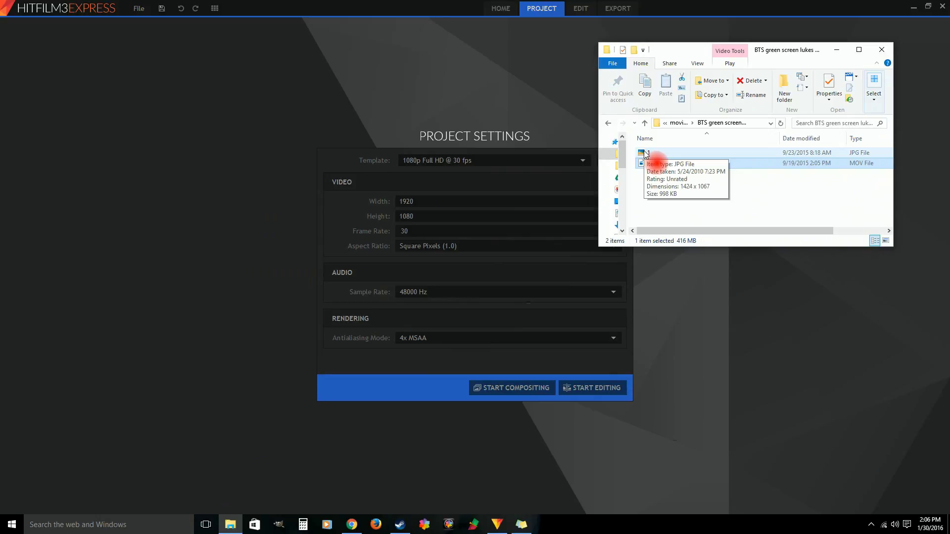
key(ctrl+shift+2)
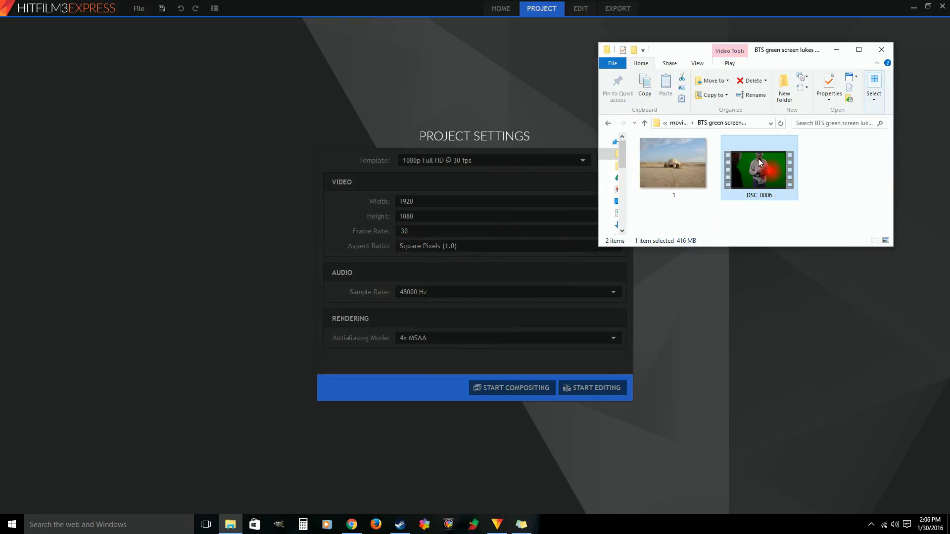
- Check DSC_0006's Properties details: 1920×1080 at 23 frames/second
right_click(758, 165)
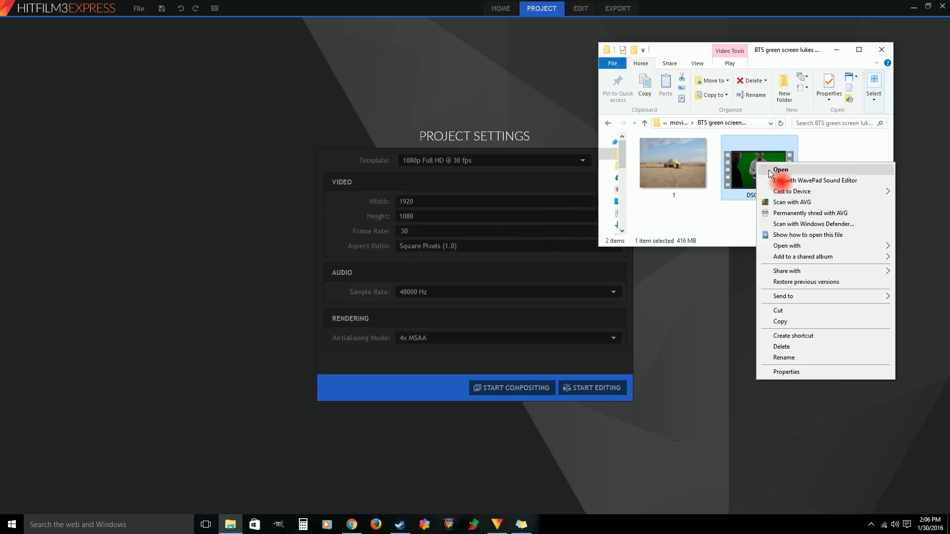
click(788, 372)
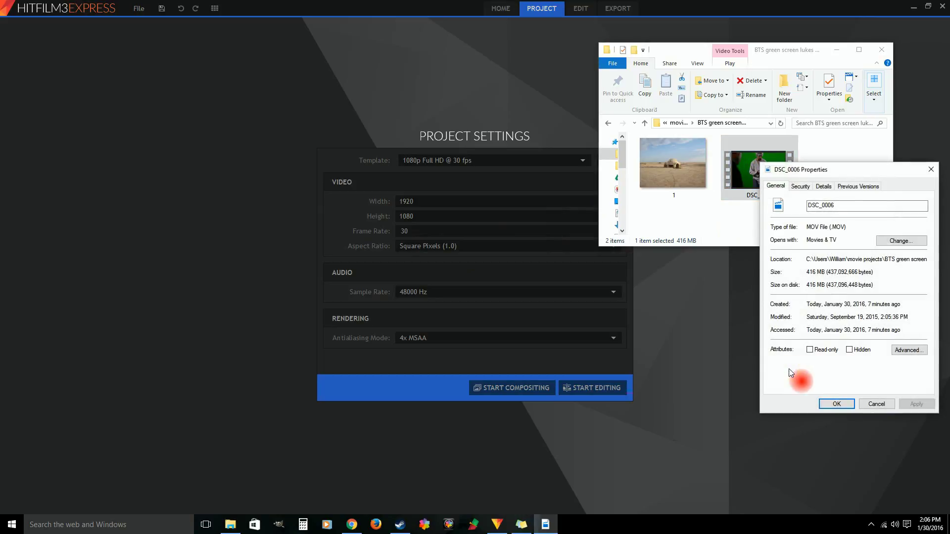
click(824, 187)
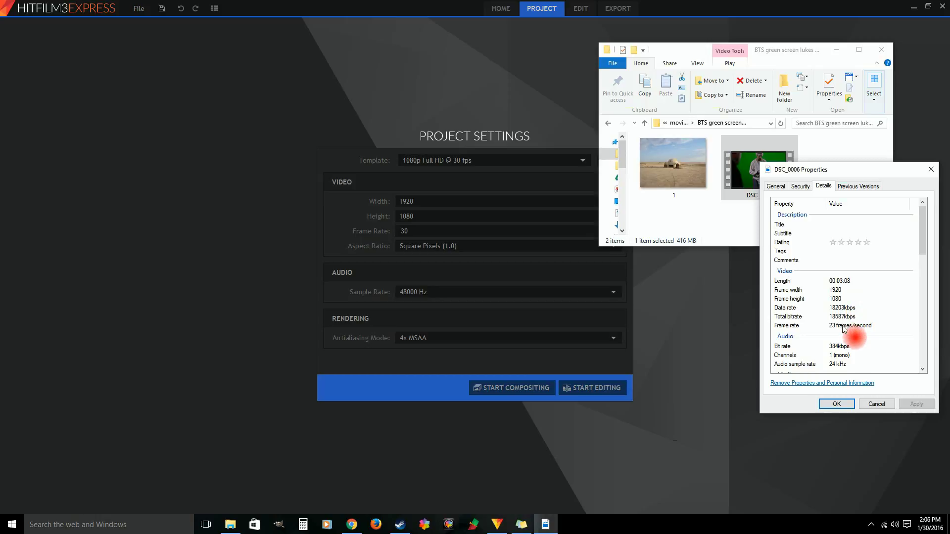
click(841, 403)
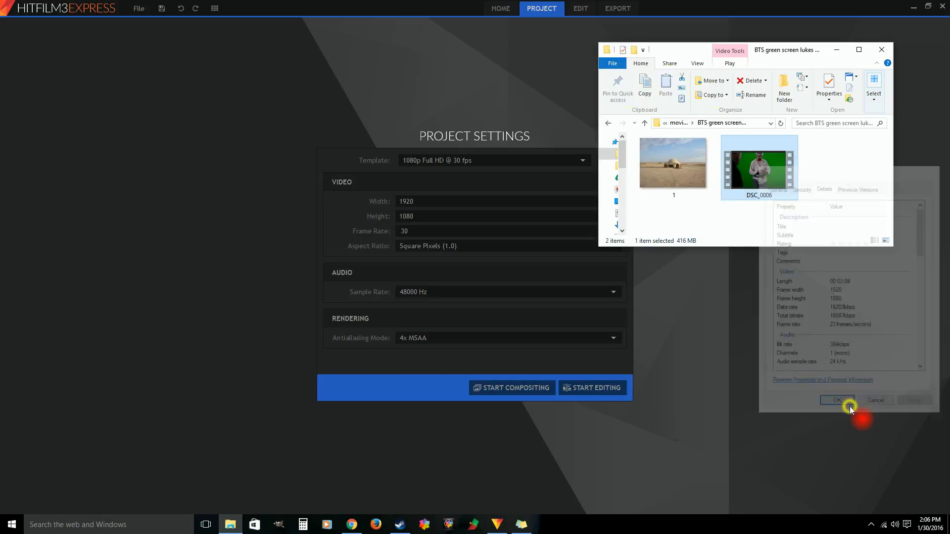
click(837, 50)
- Set the project frame rate to 23.976 and start compositing in the Edit workspace
click(615, 231)
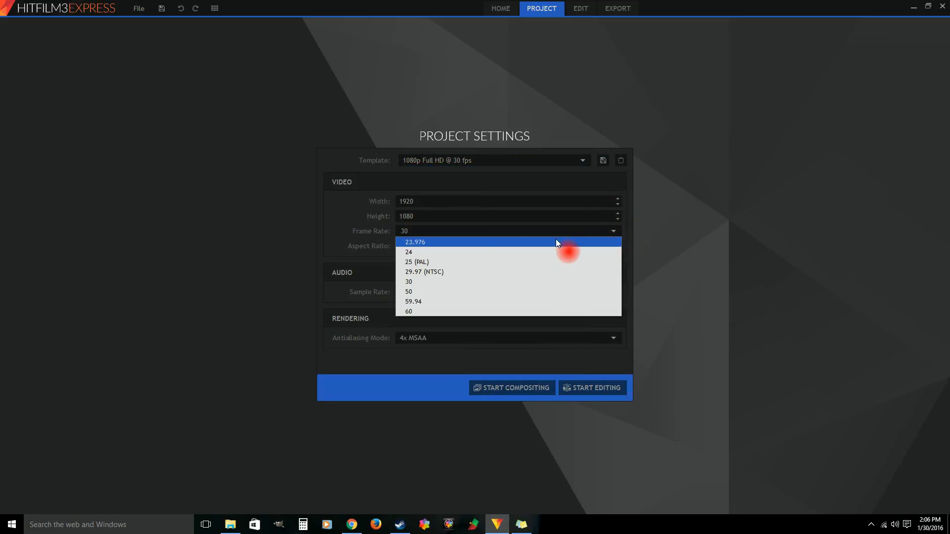
click(421, 242)
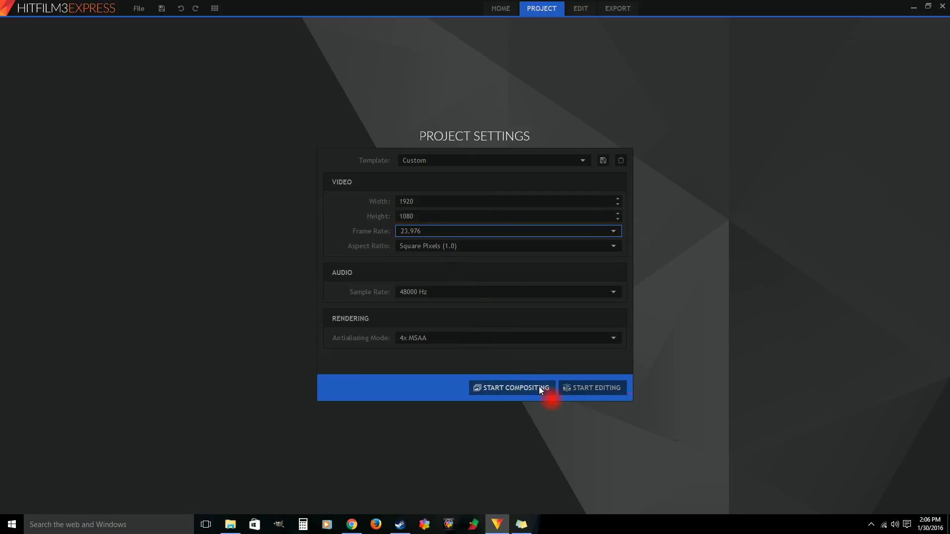
click(595, 389)
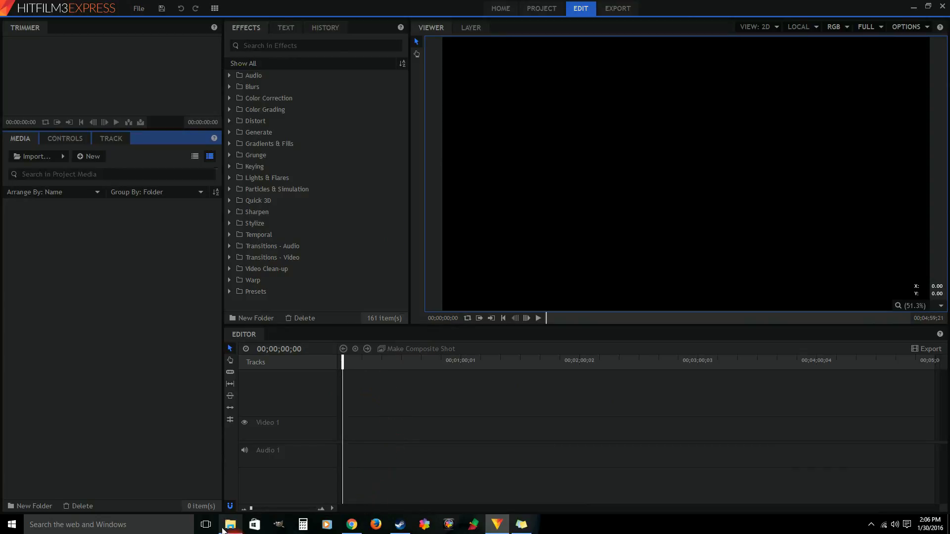
- Import the desert photo 1.jpg and DSC_0006.MOV from Explorer into the Media panel
click(231, 524)
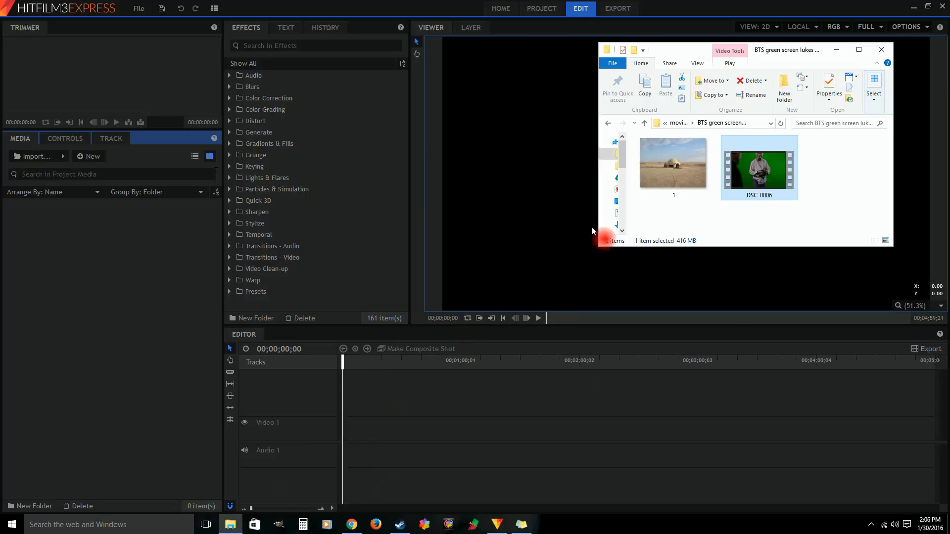
drag(658, 223, 158, 304)
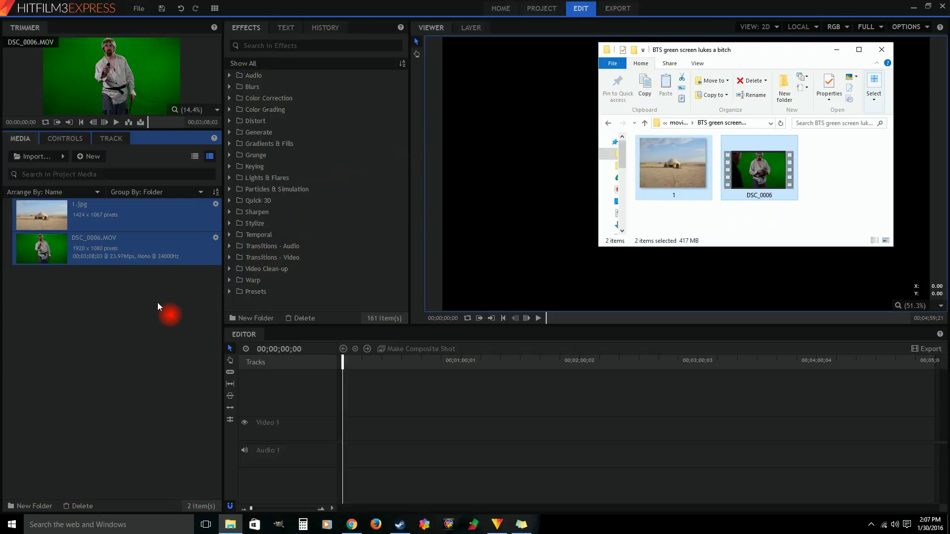
click(837, 50)
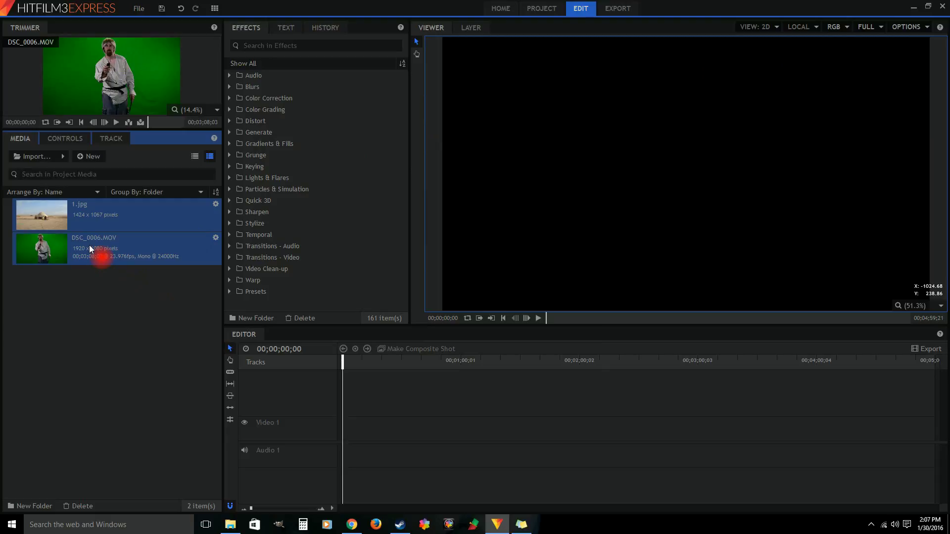
- Place DSC_0006.MOV at the start of the timeline and preview about 11 seconds in
drag(89, 245, 344, 431)
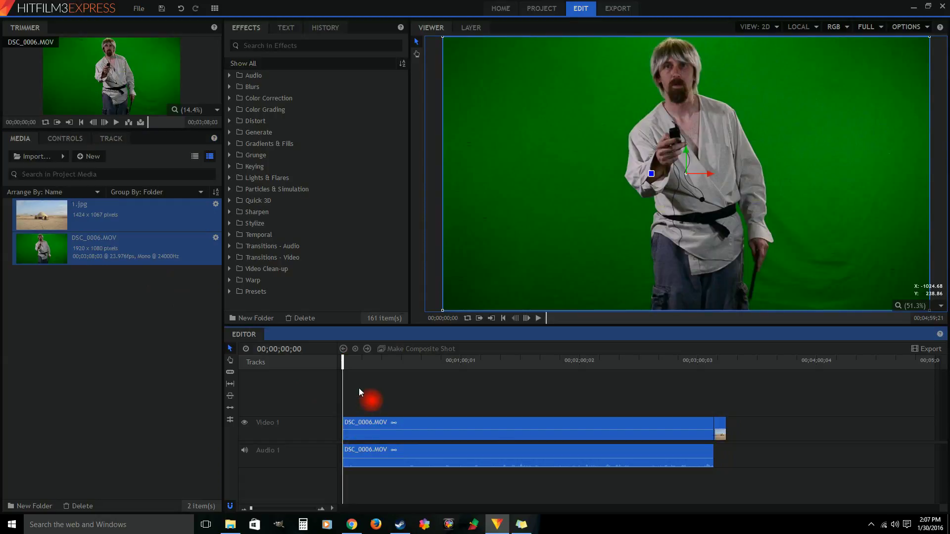
key(ctrl+z)
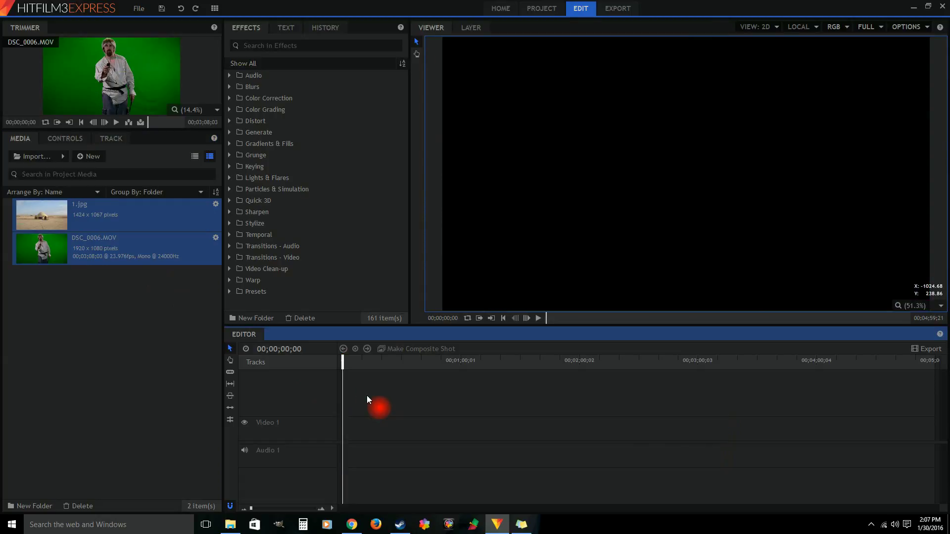
click(115, 318)
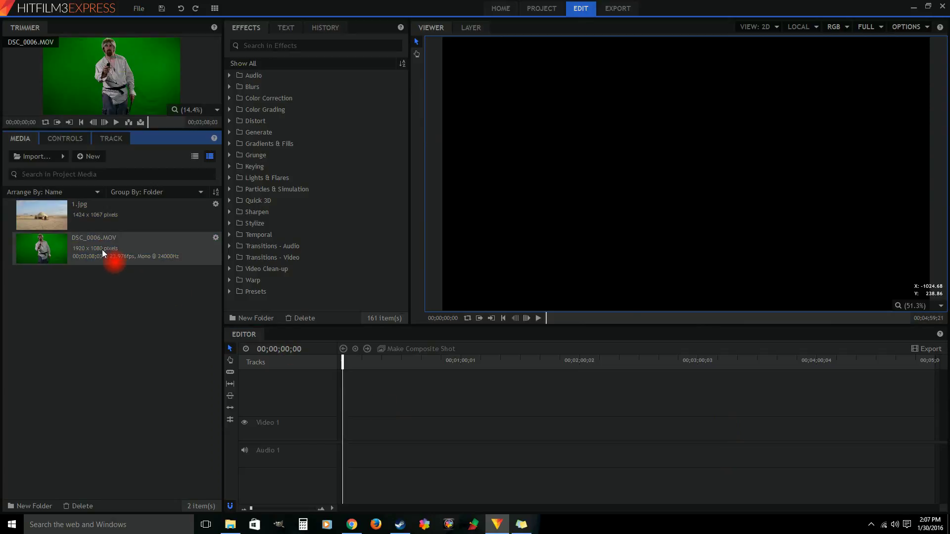
drag(103, 251, 346, 433)
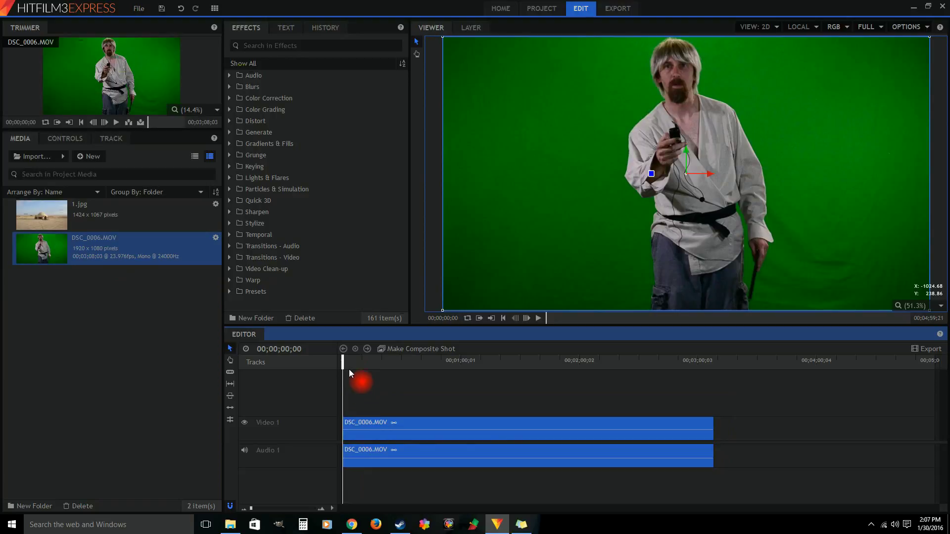
drag(340, 364, 472, 371)
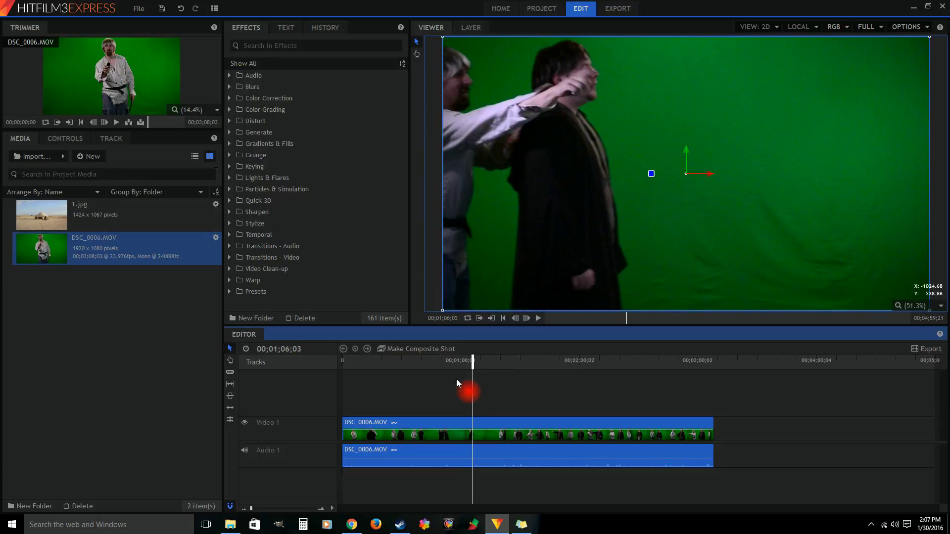
- Trim DSC_0006.MOV's start so it begins around 00;01;06, then scrub to check
drag(352, 429, 473, 428)
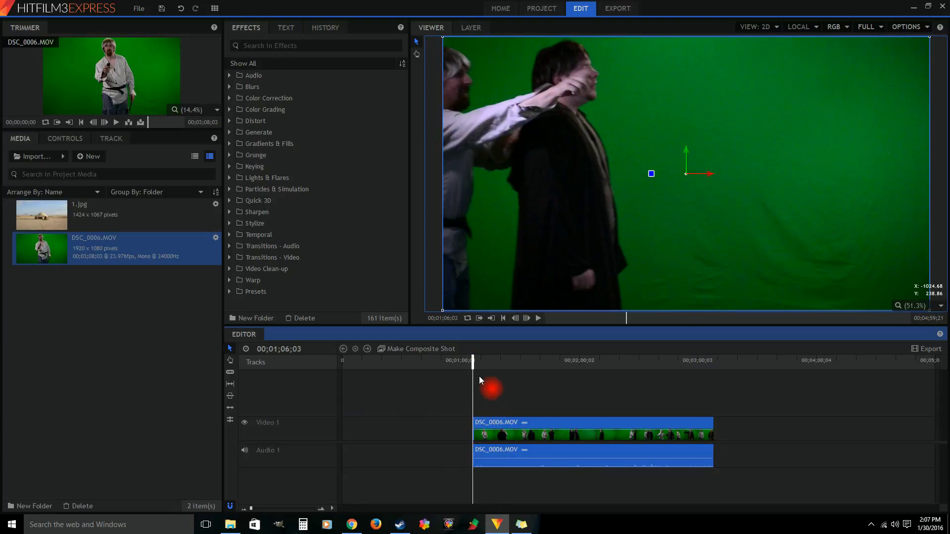
drag(474, 361, 484, 364)
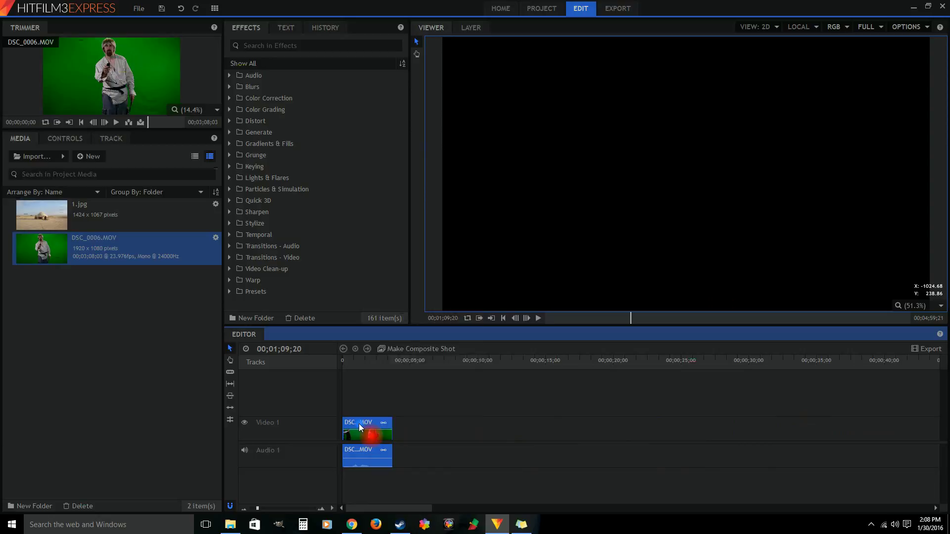
- Make the trimmed clip a DSC_0006.MOV Composite Shot and scrub its 3-second timeline
right_click(358, 423)
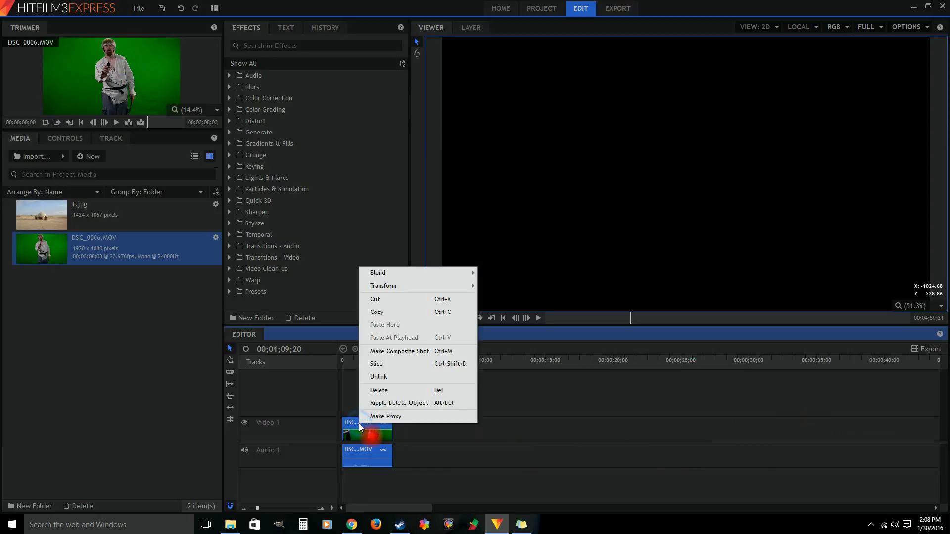
click(399, 351)
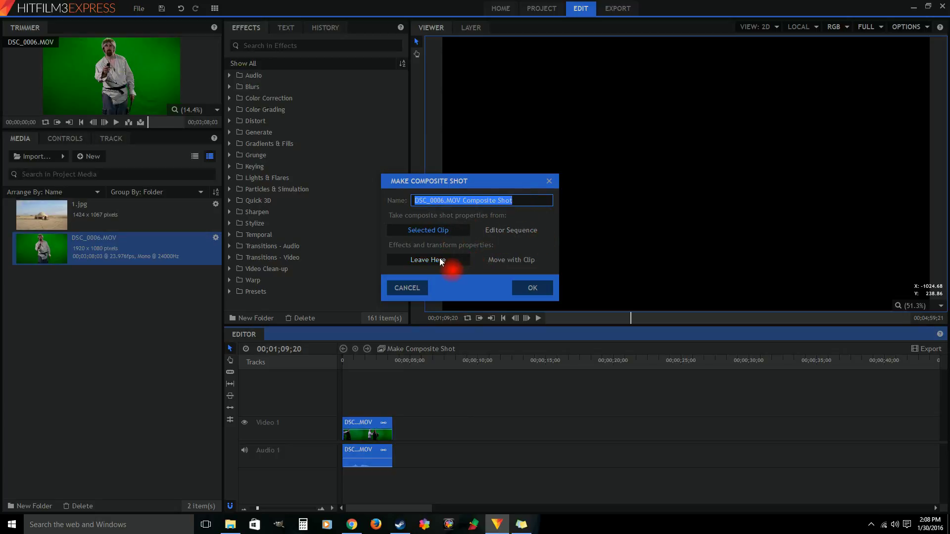
click(528, 289)
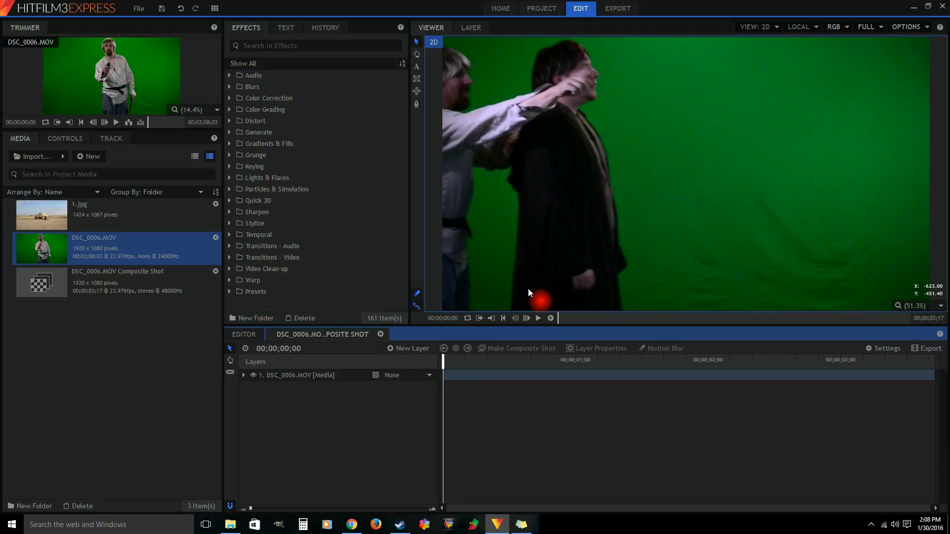
drag(443, 364, 886, 365)
key(Home)
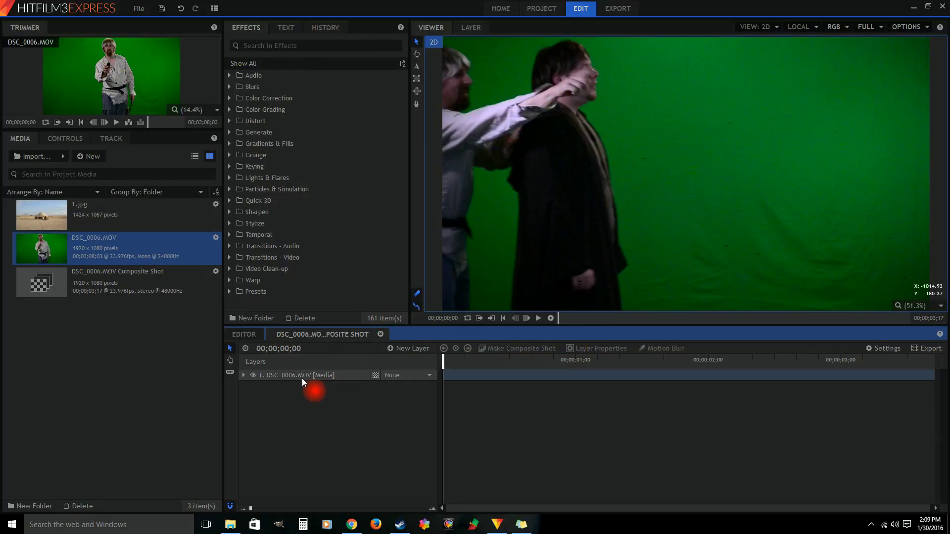
click(583, 359)
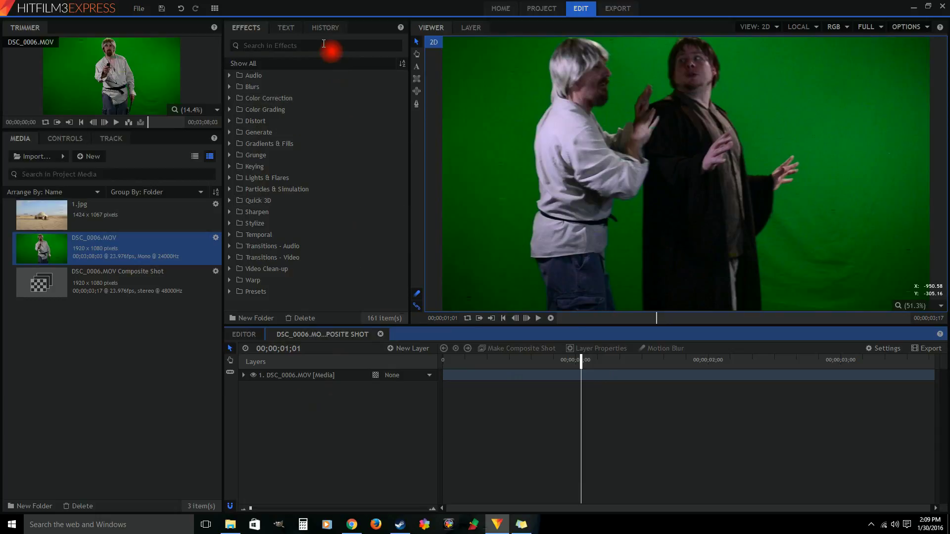
- Search effects for 'gree' and apply the Greenscreen Key preset to the DSC_0006.MOV layer
click(323, 45)
text(green)
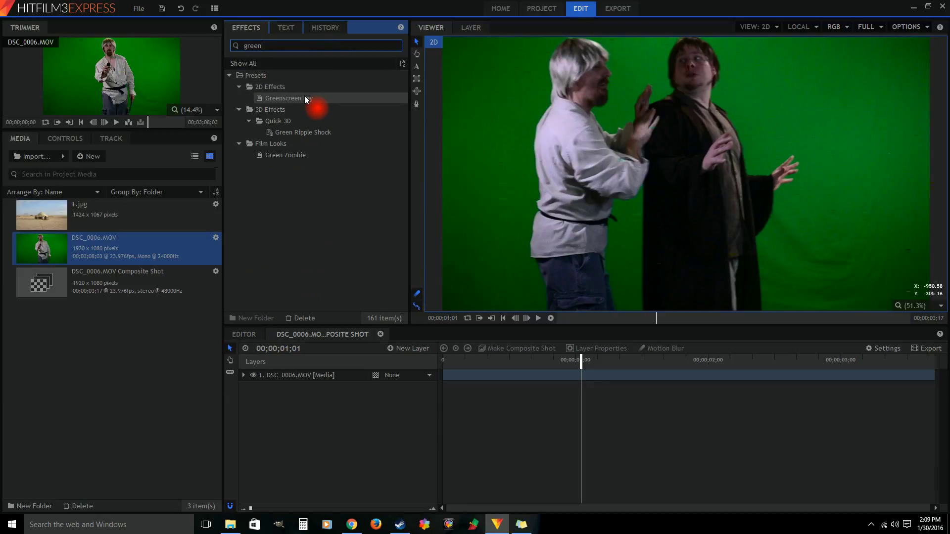
drag(305, 98, 313, 376)
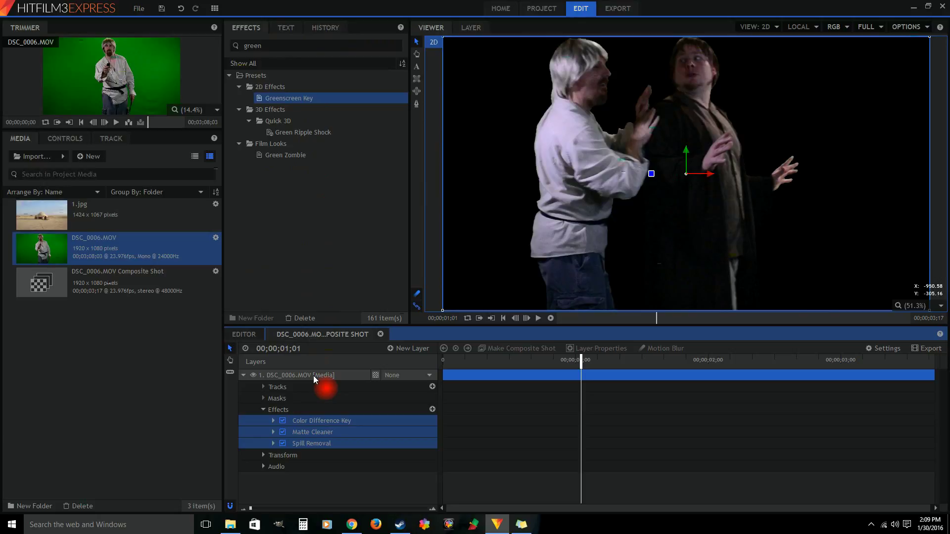
click(66, 141)
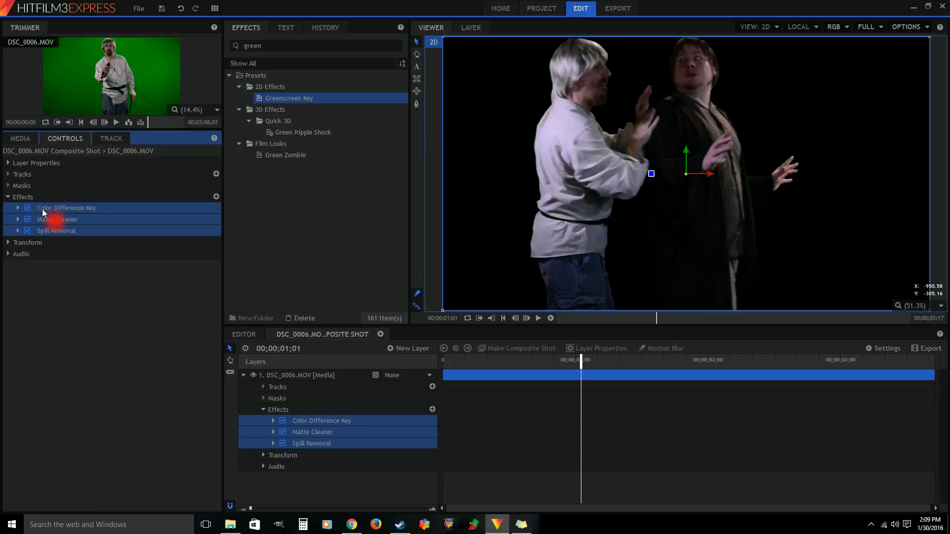
click(19, 208)
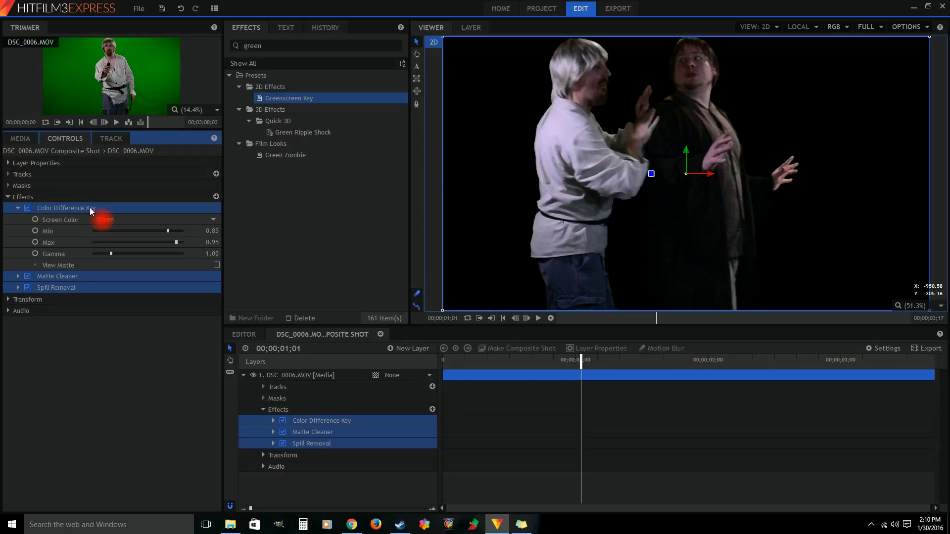
click(217, 265)
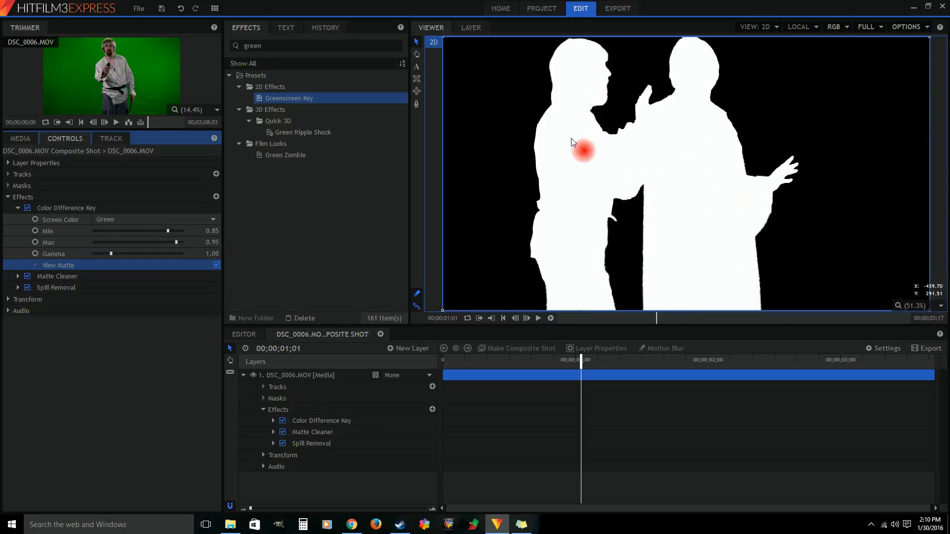
click(216, 265)
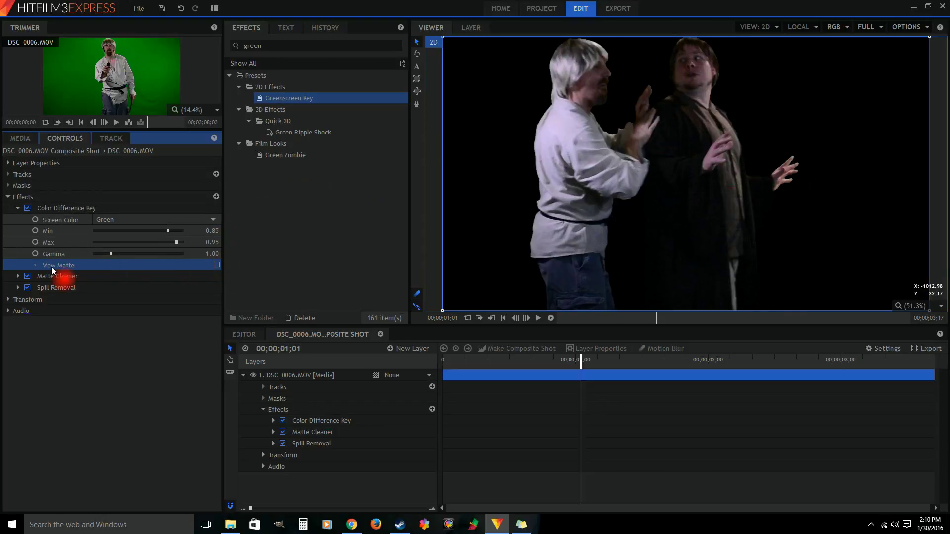
click(19, 208)
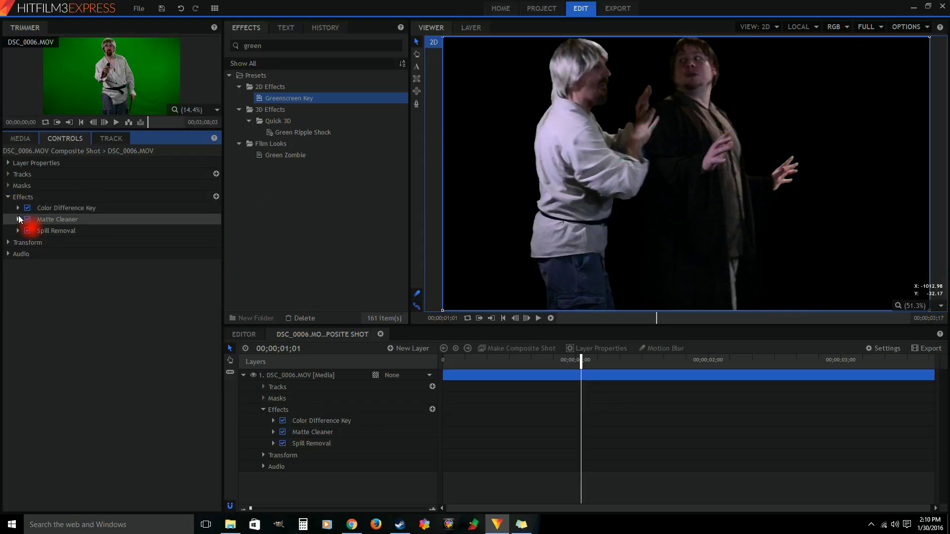
click(18, 219)
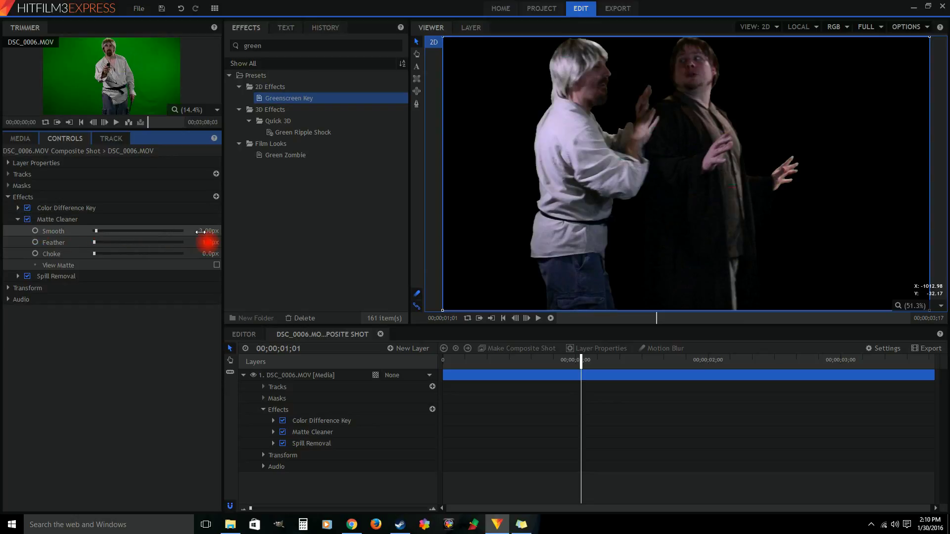
click(217, 266)
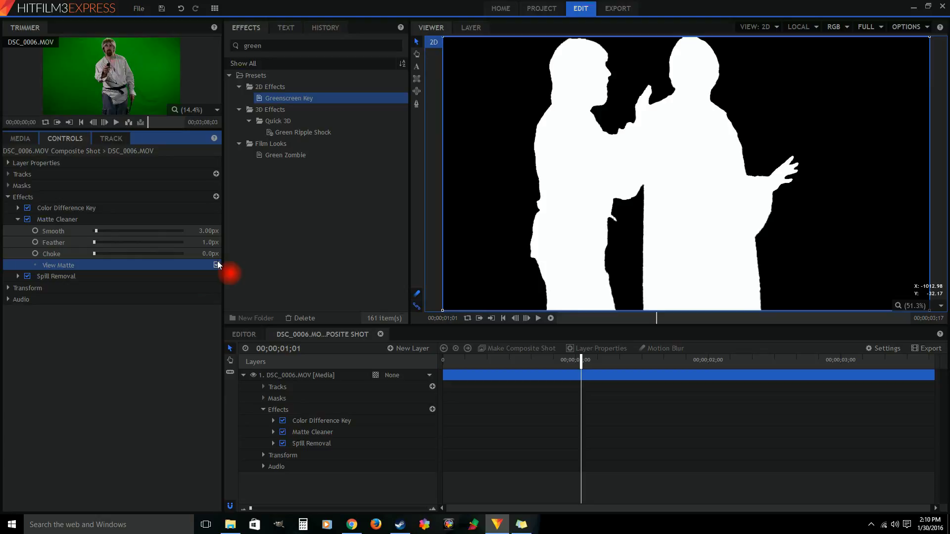
click(217, 265)
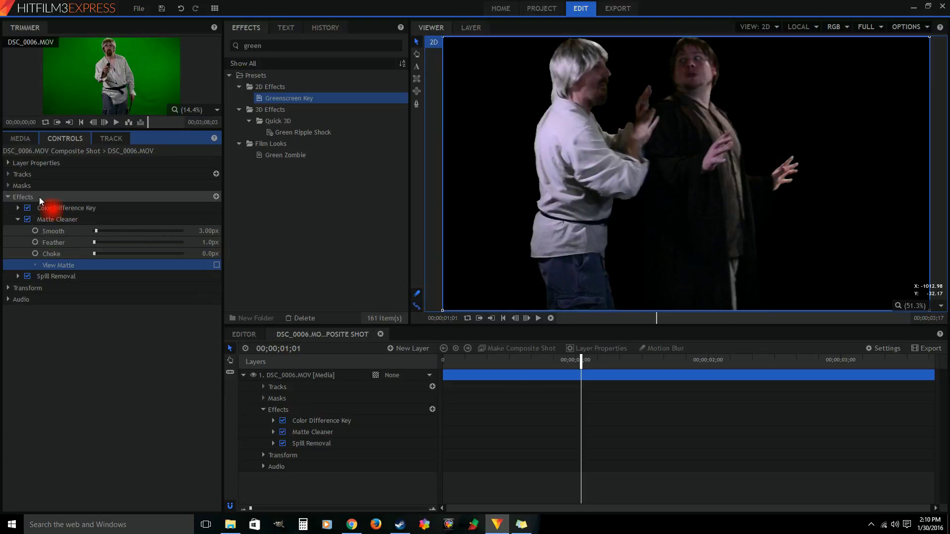
click(17, 219)
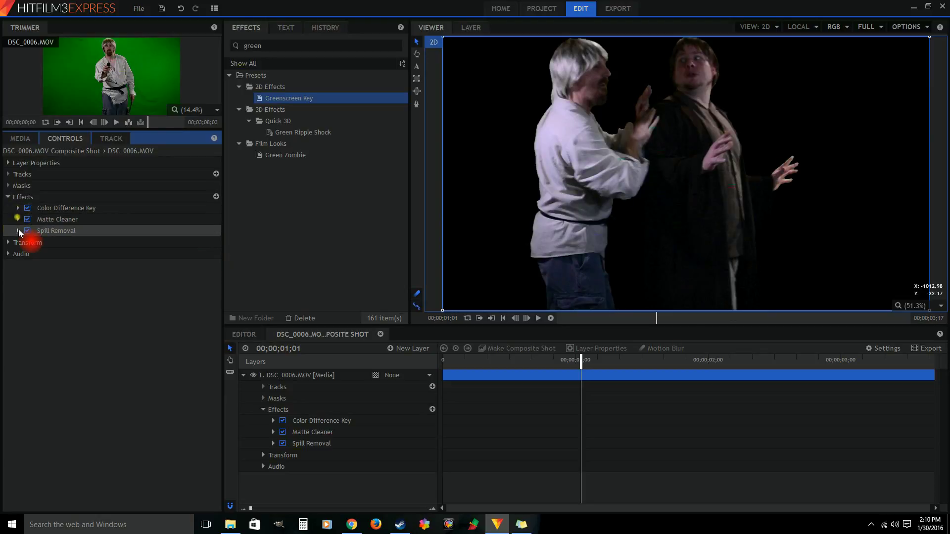
click(18, 231)
click(27, 231)
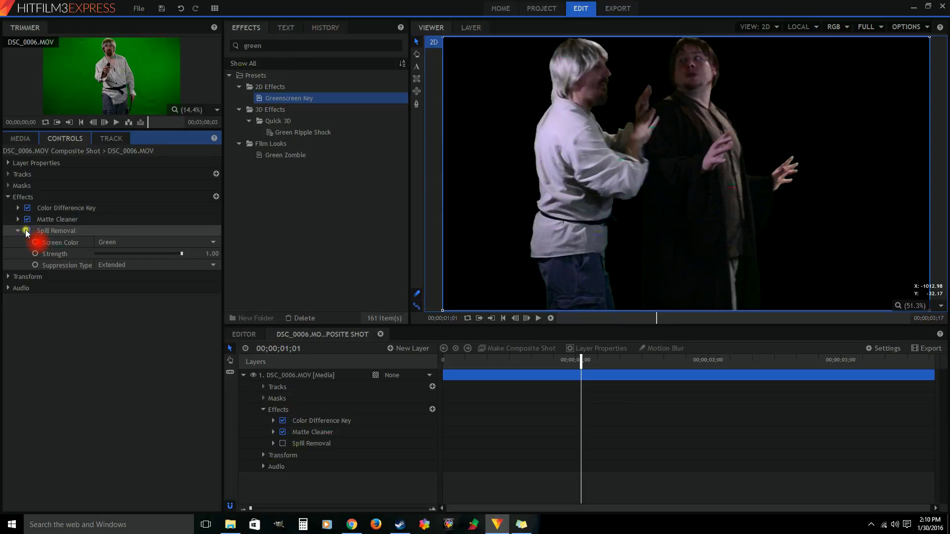
click(26, 231)
click(19, 231)
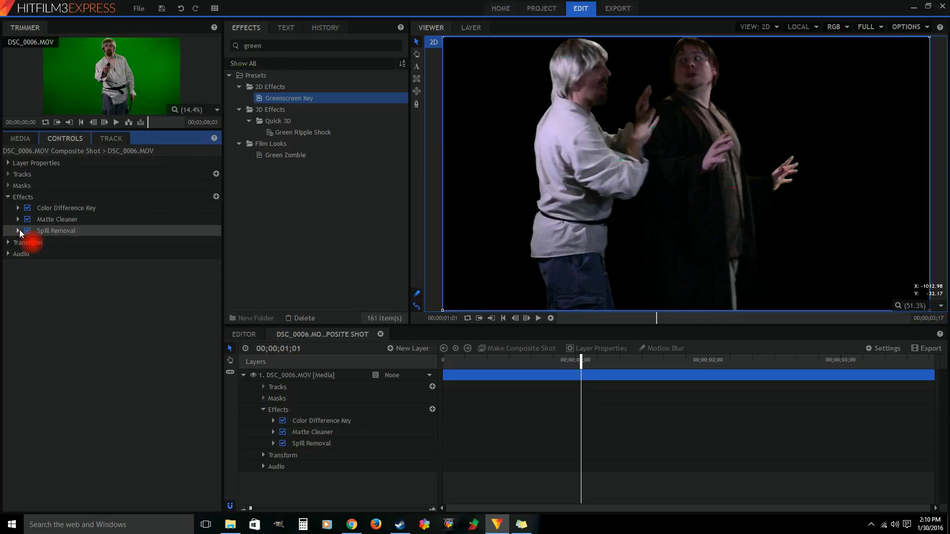
click(9, 197)
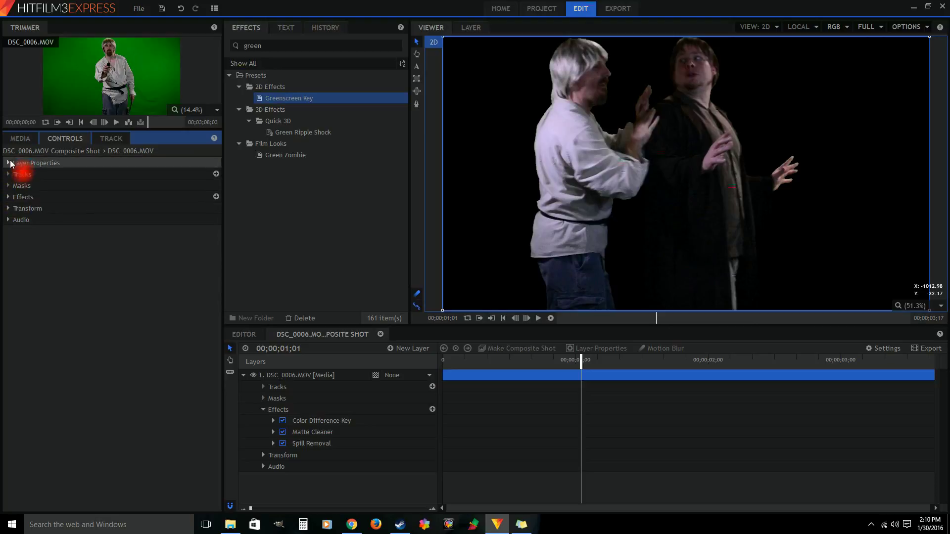
click(21, 139)
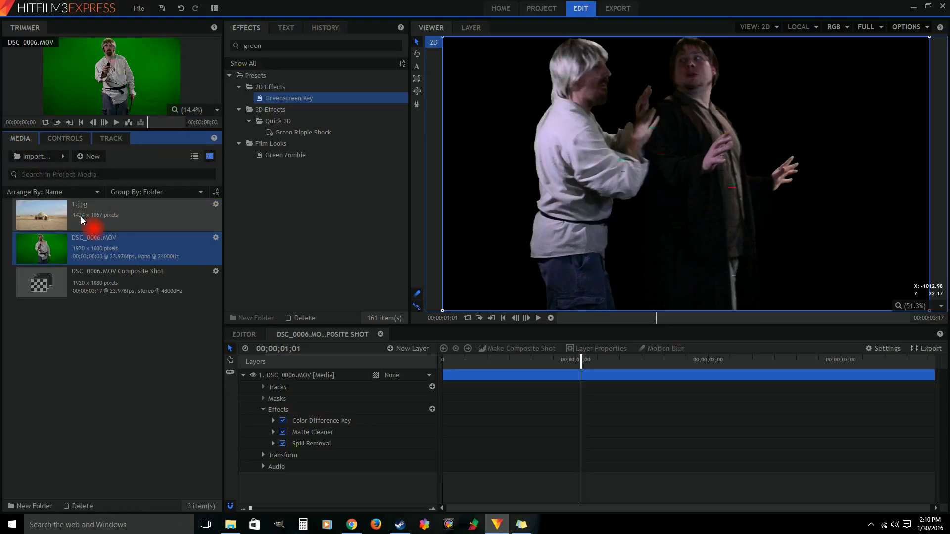
- Add the desert photo 1.jpg below the actors and scale it to 141%
drag(82, 220, 286, 491)
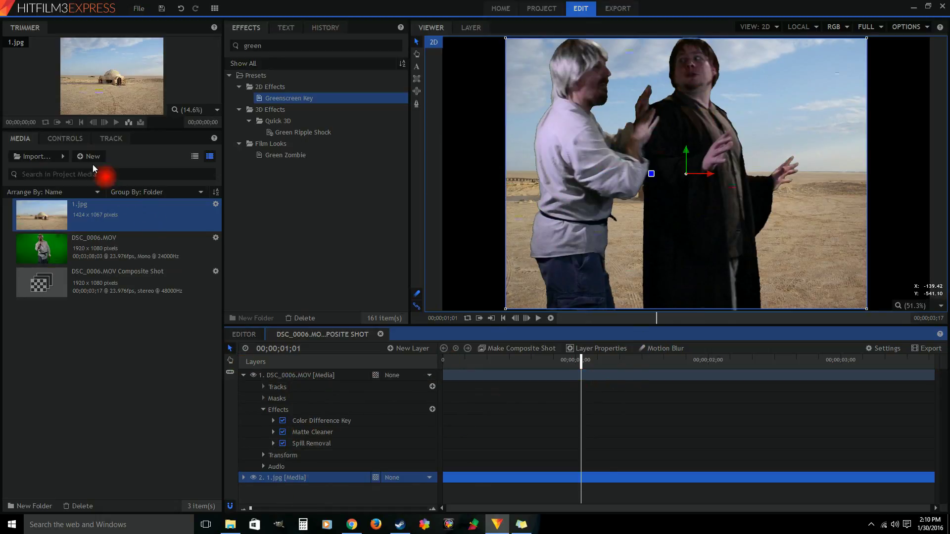
click(73, 144)
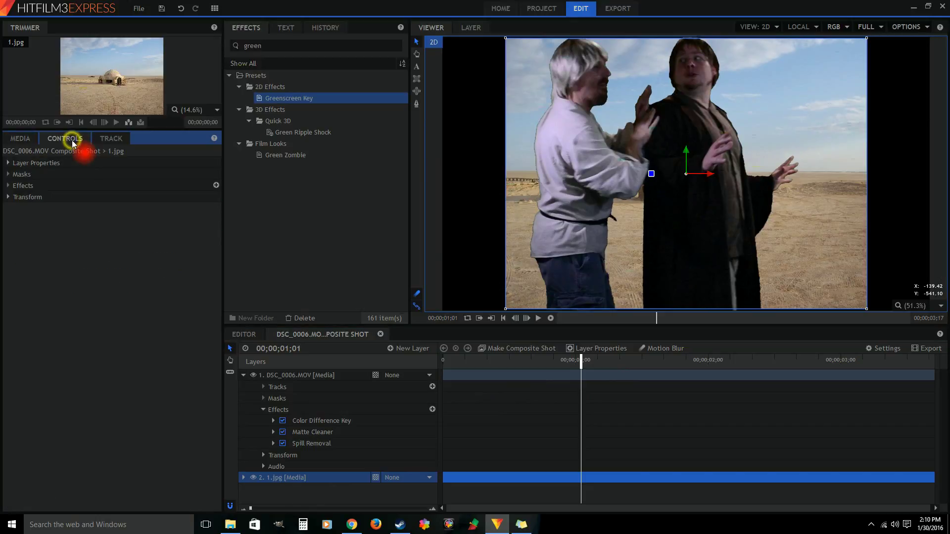
click(8, 197)
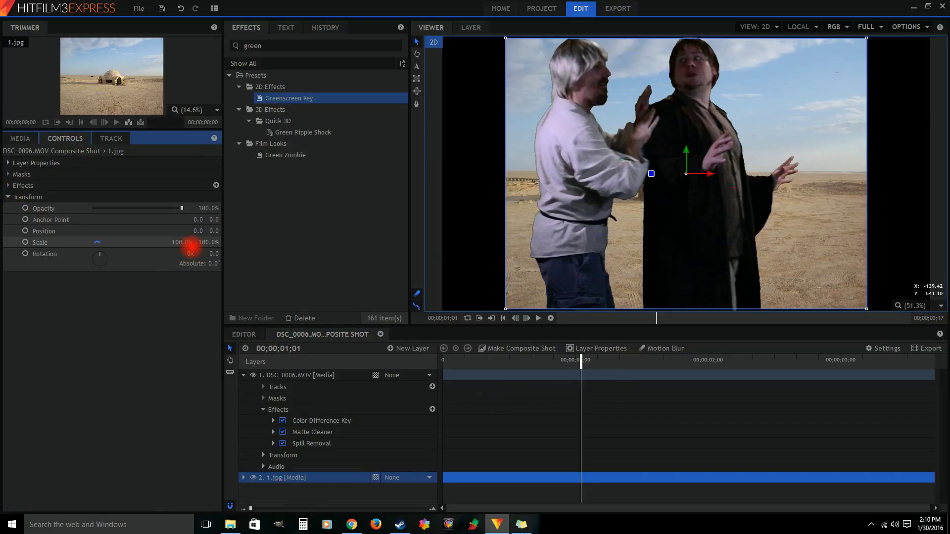
mouse_move(191, 248)
mouse_down()
mouse_move(186, 242)
mouse_move(193, 247)
mouse_up()
click(722, 141)
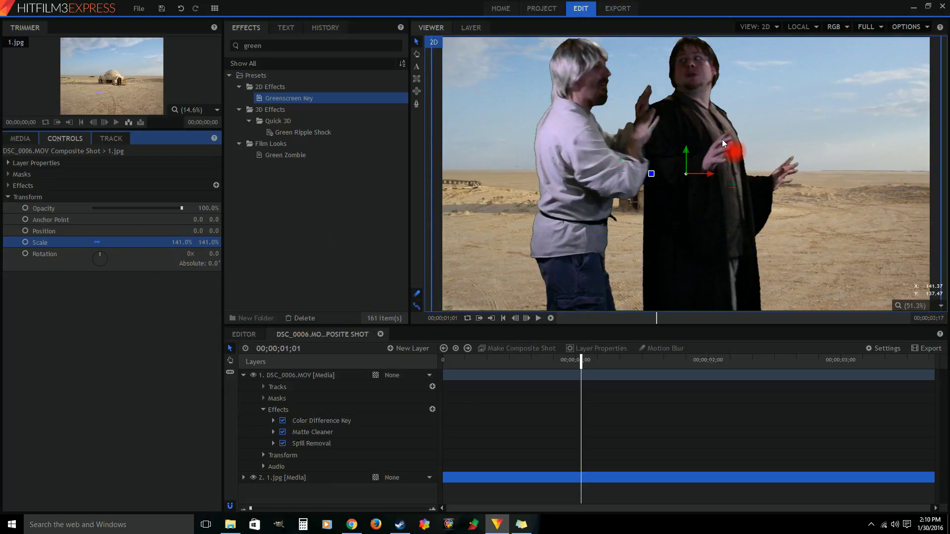
- Clear the old green-screen term from the effects search box
scroll(722, 139, down, 1)
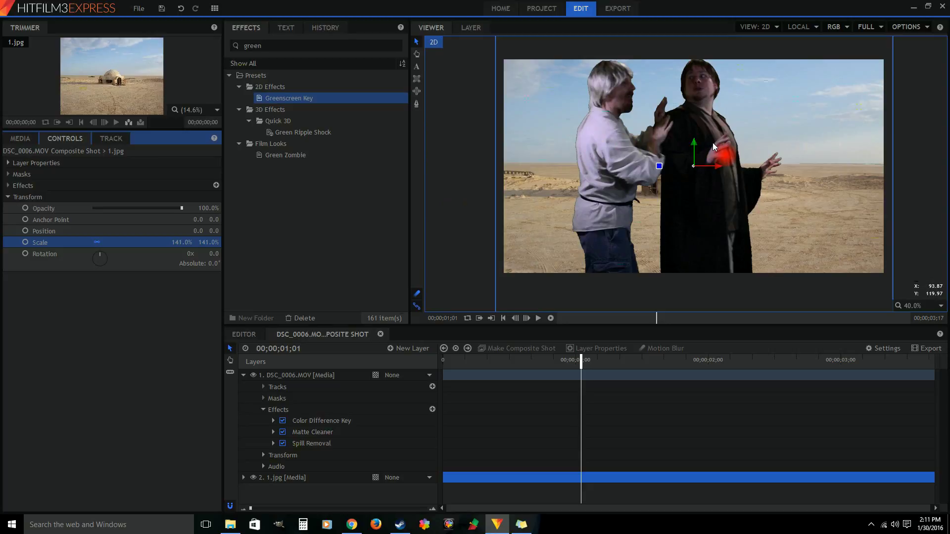
scroll(715, 144, up, 1)
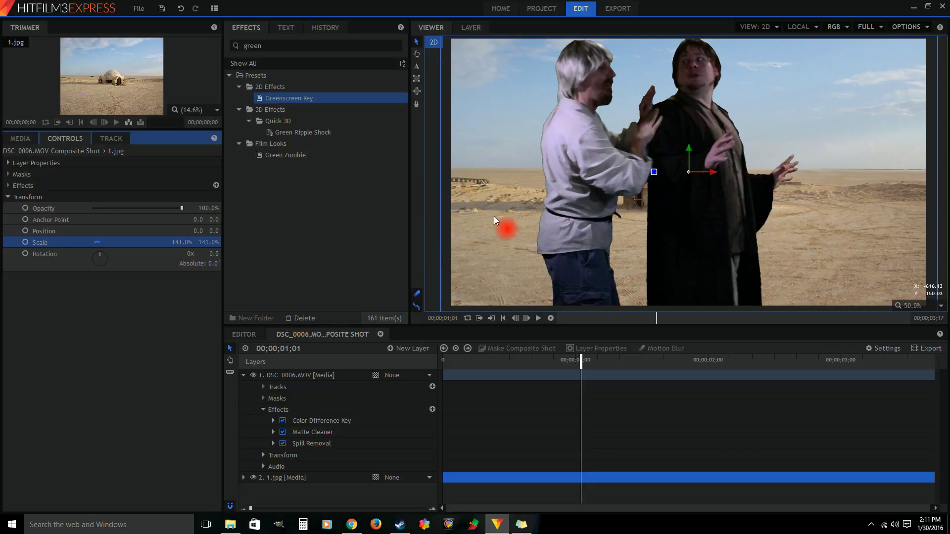
scroll(476, 216, down, 1)
click(276, 46)
key(BackSpace)
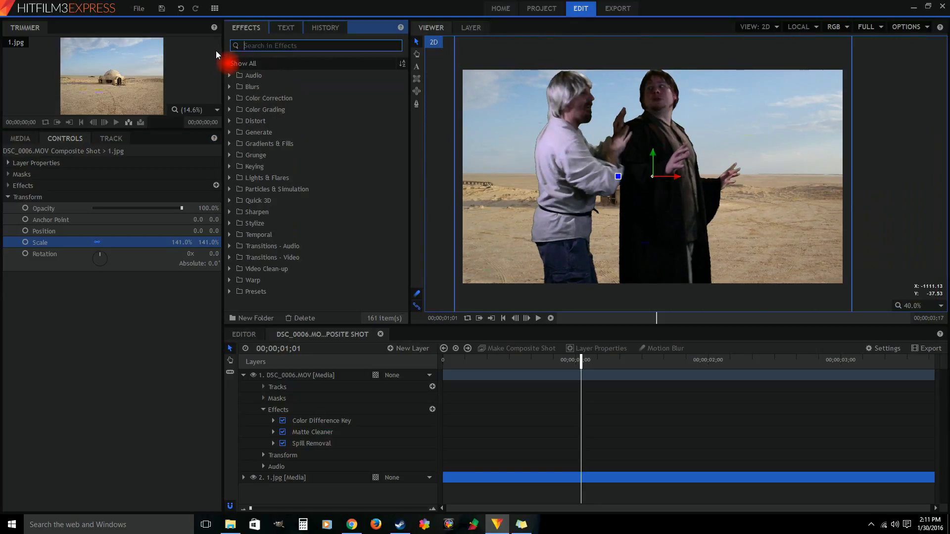
- Apply Color Correction's Auto Color to DSC_0006.MOV with Threshold 1.25% and Blend with Original 8.0%
click(239, 100)
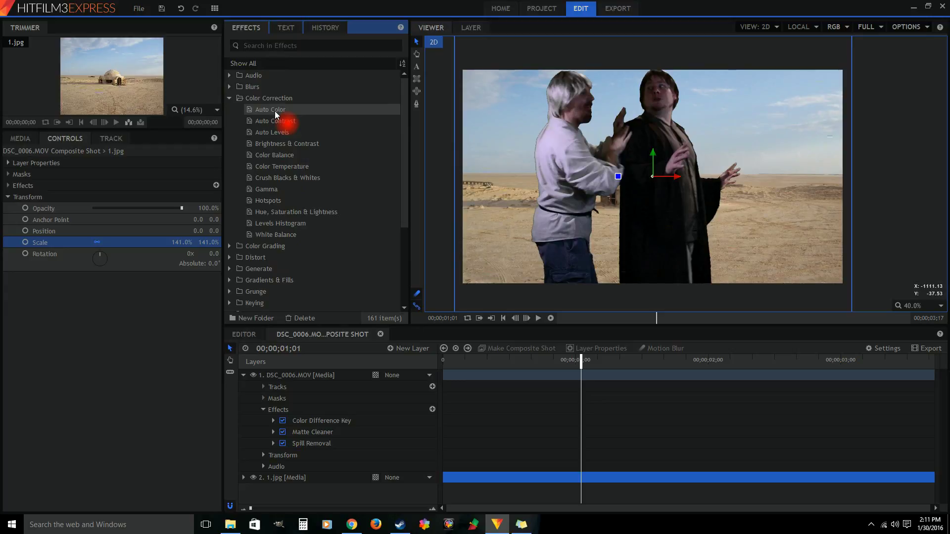
drag(274, 111, 305, 453)
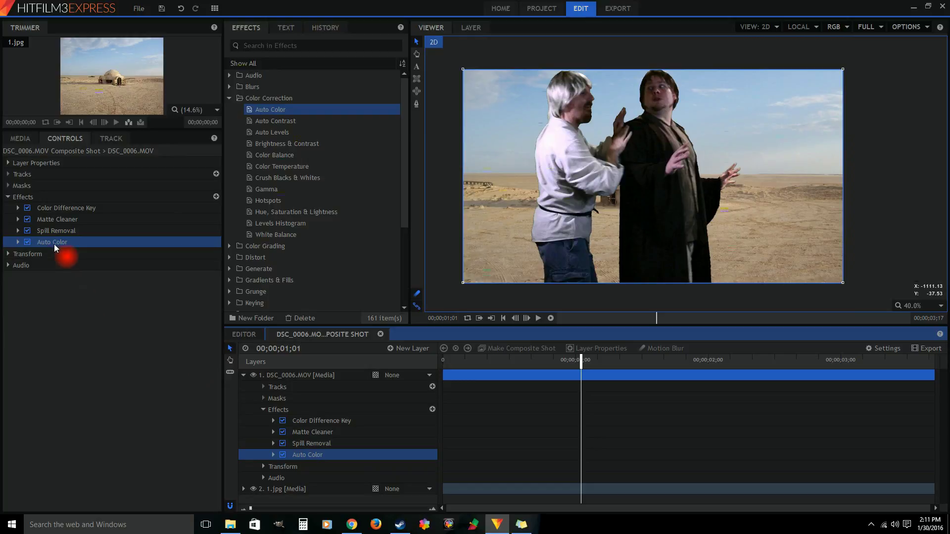
click(28, 242)
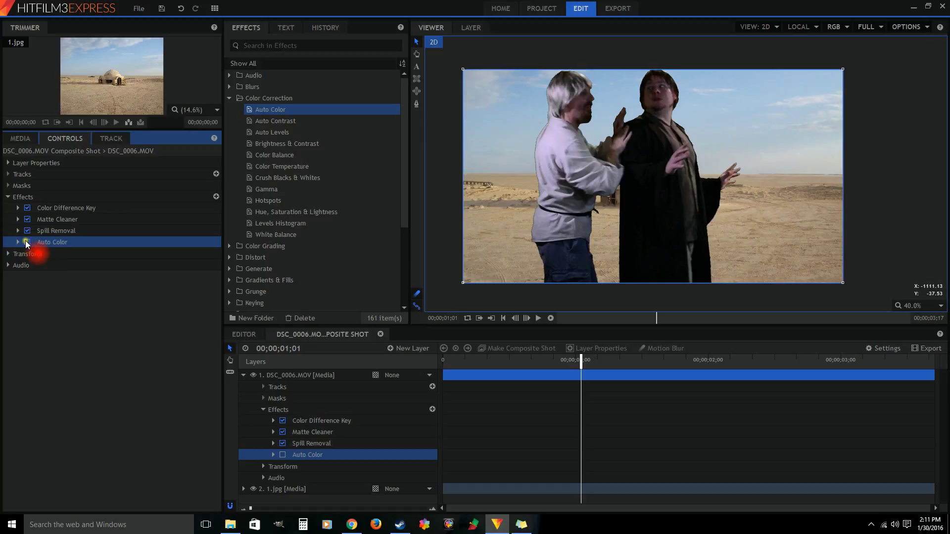
click(27, 242)
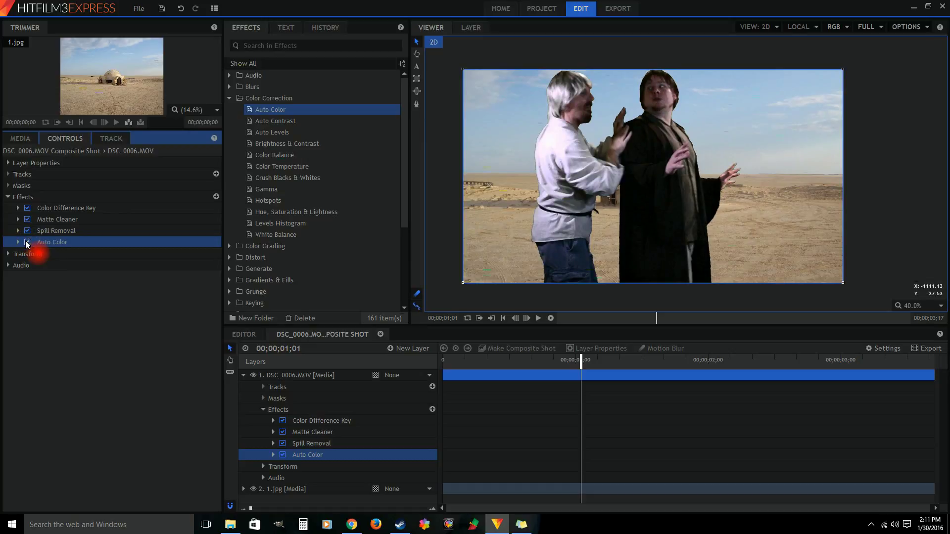
click(19, 242)
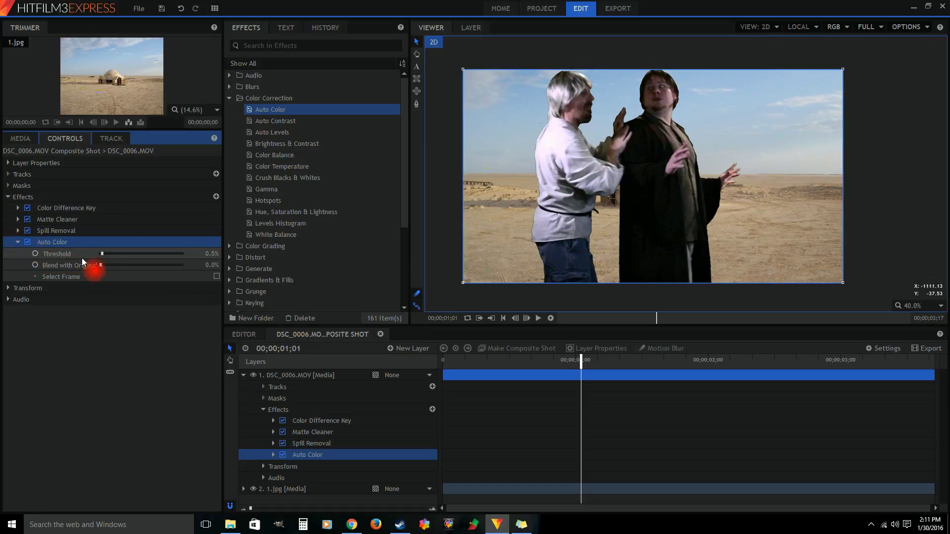
mouse_move(103, 254)
mouse_down()
mouse_move(142, 254)
mouse_move(112, 256)
mouse_move(112, 267)
mouse_move(179, 266)
mouse_move(107, 271)
mouse_up()
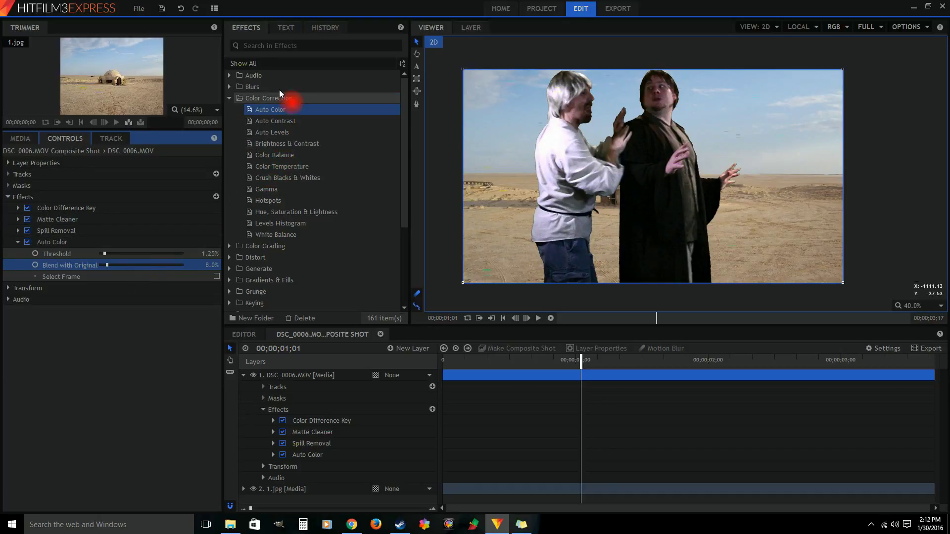
- Search effects for 'light' and apply Light Wrap to the actor clip
click(277, 46)
click(231, 98)
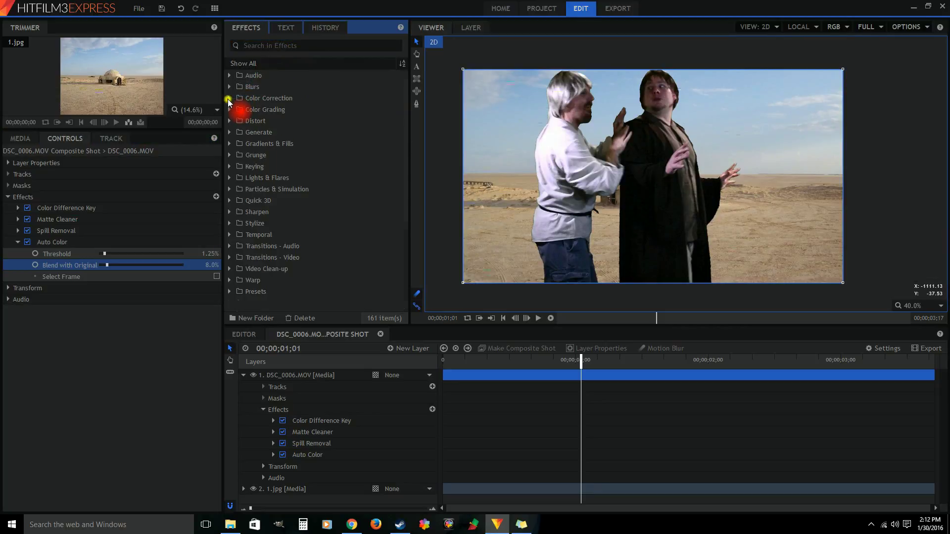
click(269, 44)
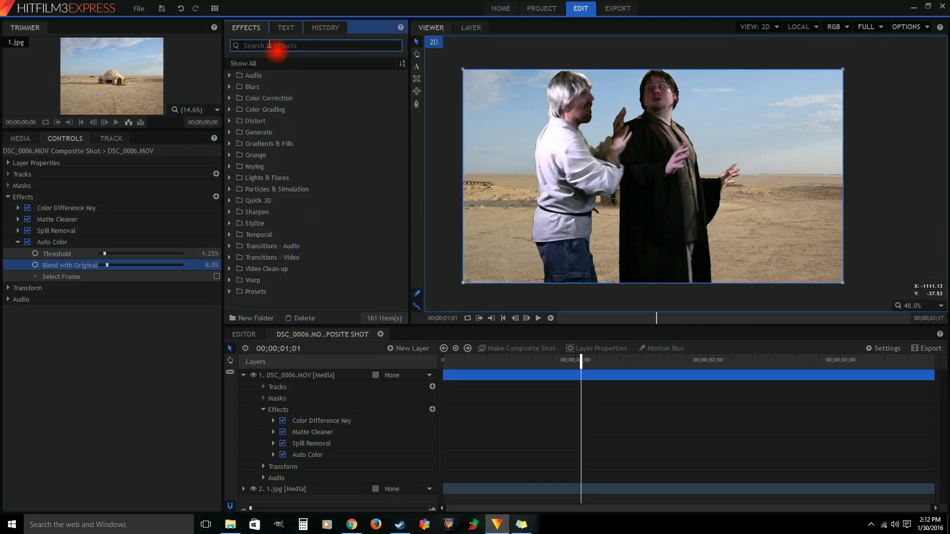
text(light)
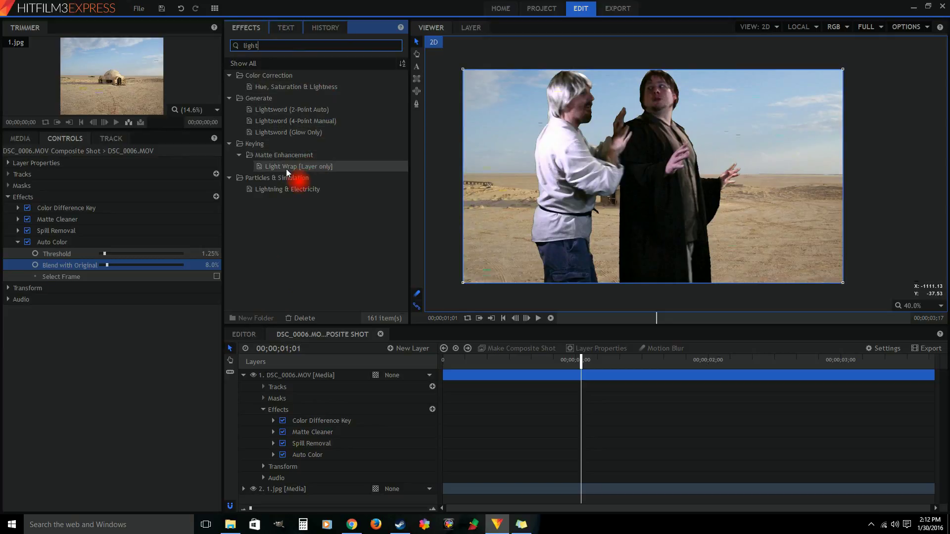
drag(287, 171, 311, 458)
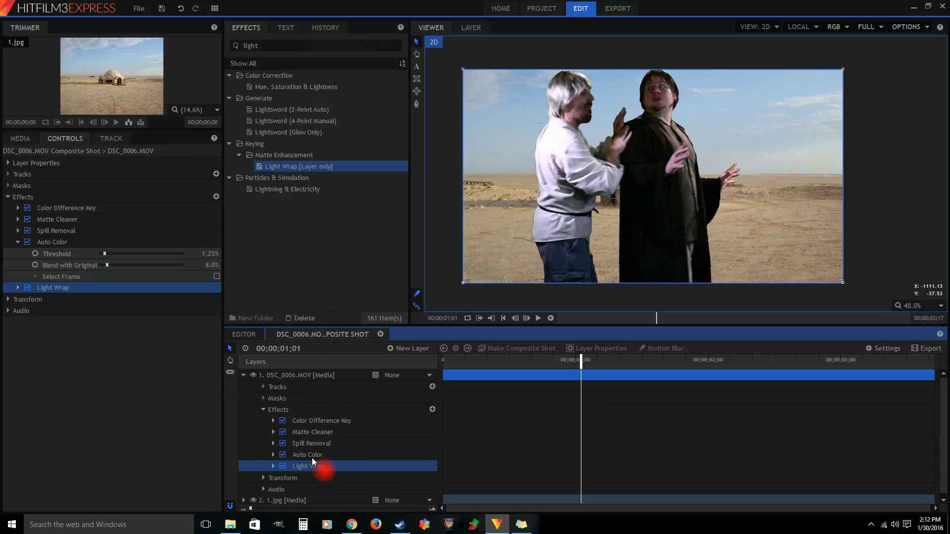
- Set Light Wrap's Source Layer to 2. 1.jpg, toggling the effect to compare
click(18, 287)
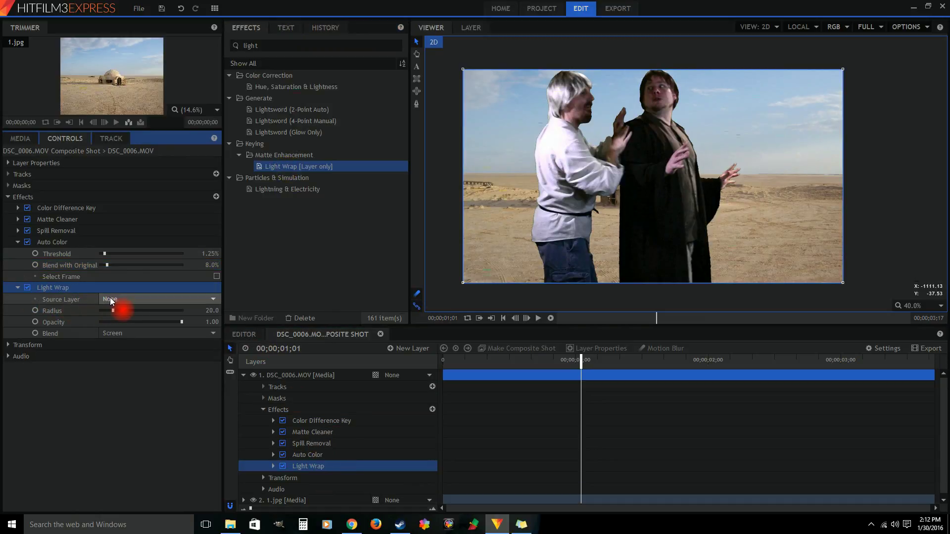
click(139, 298)
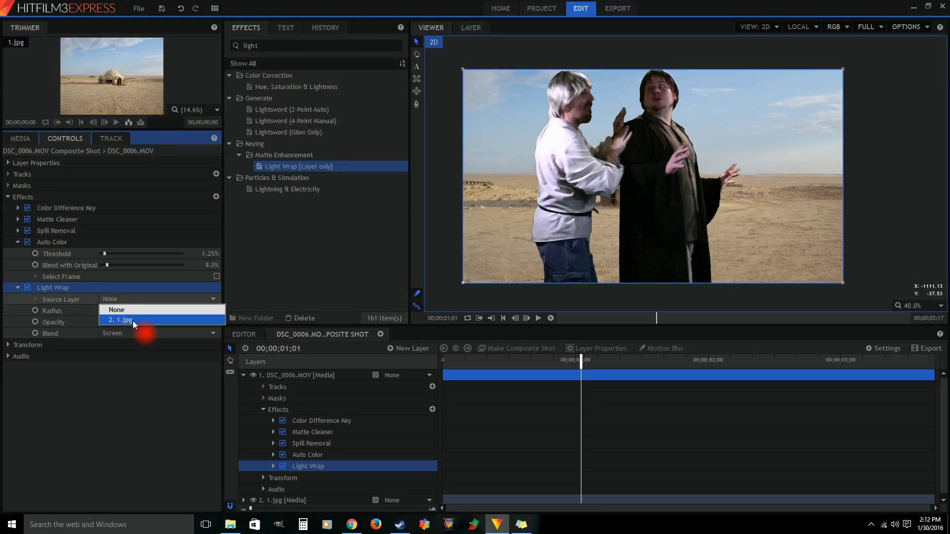
click(133, 321)
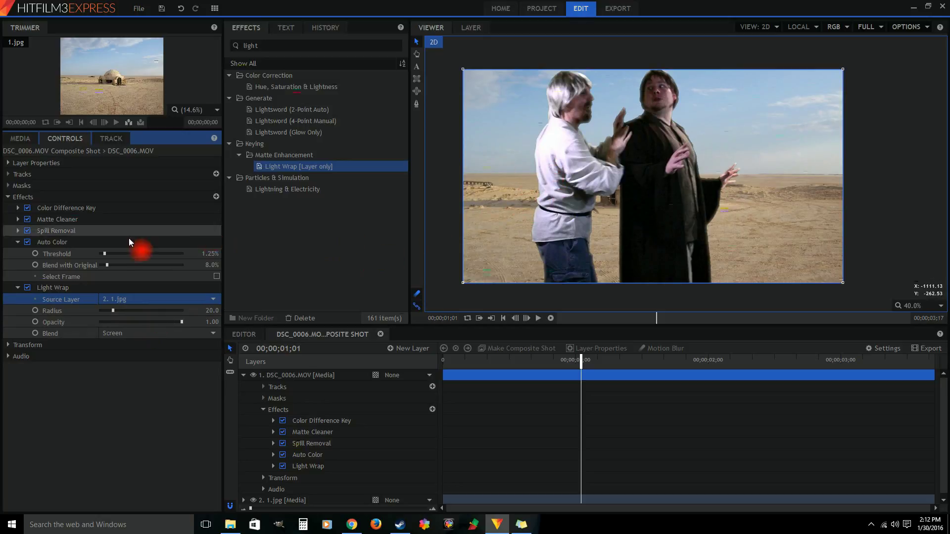
click(28, 287)
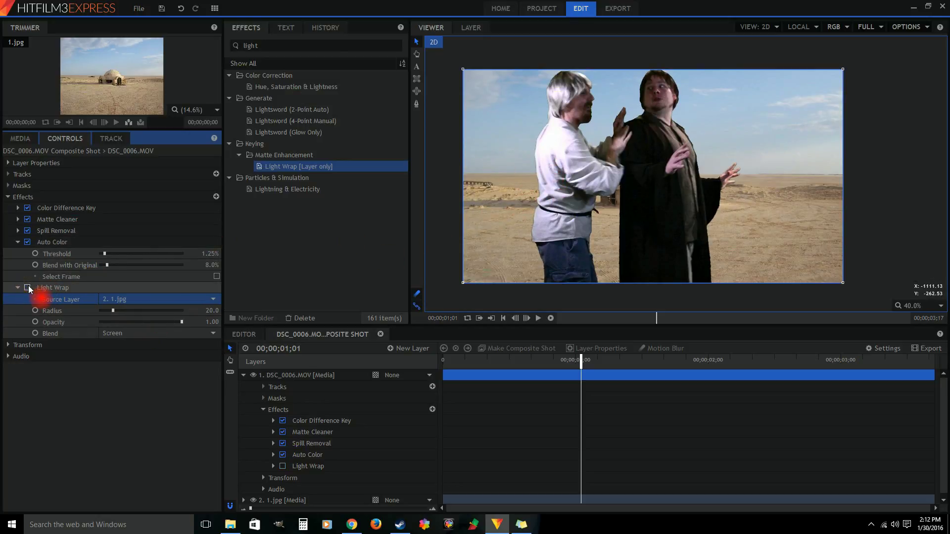
click(28, 288)
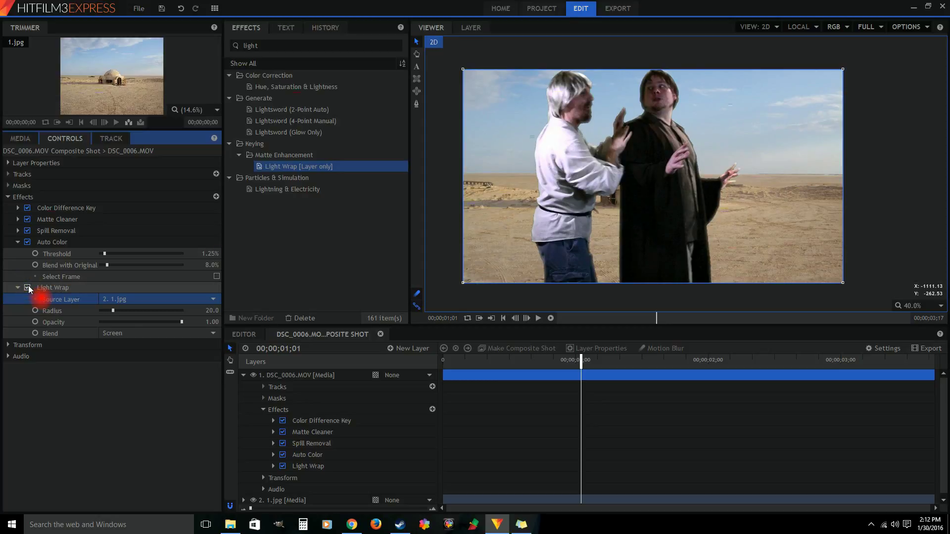
- Set Light Wrap's blend mode to Lighten and its radius to 56.3, keeping opacity 1.00
click(213, 334)
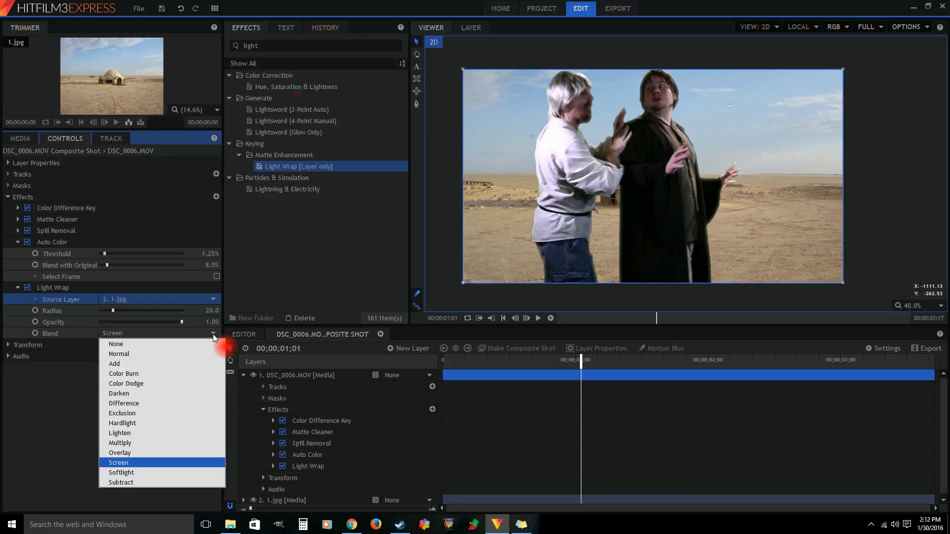
drag(213, 334, 151, 430)
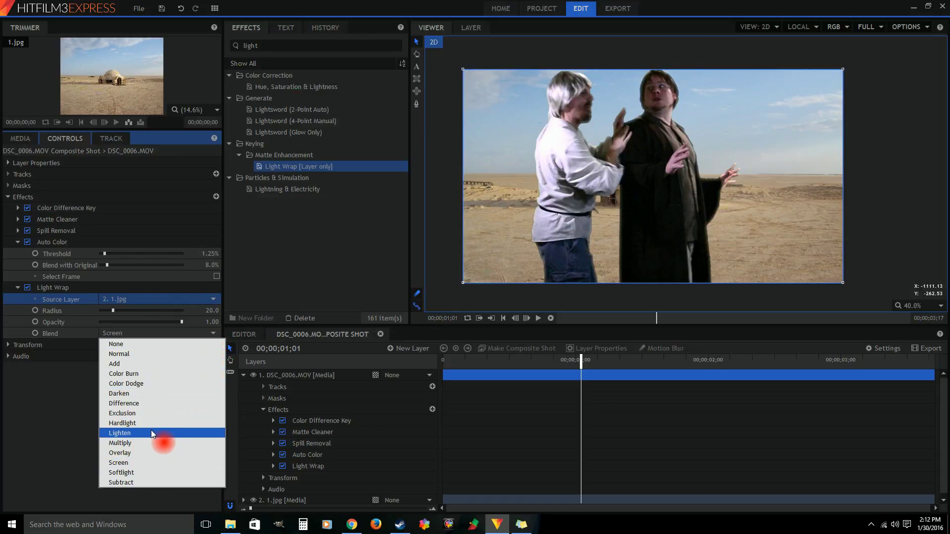
click(119, 434)
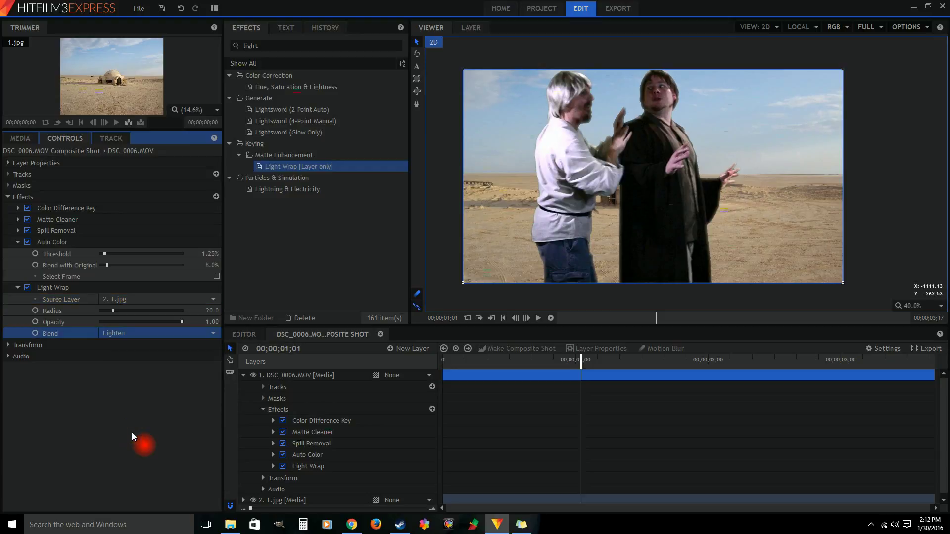
drag(113, 312, 139, 315)
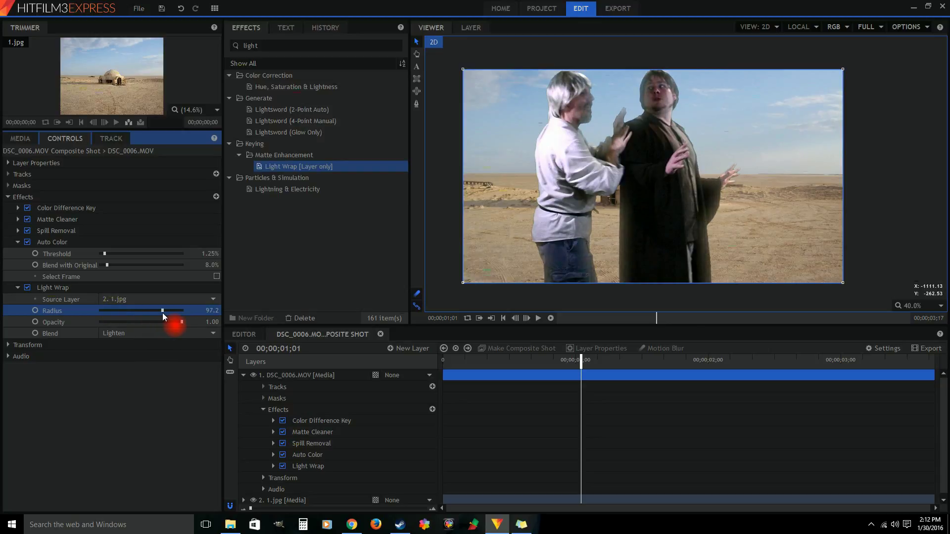
mouse_move(148, 312)
mouse_down()
mouse_move(120, 312)
mouse_move(139, 312)
mouse_up()
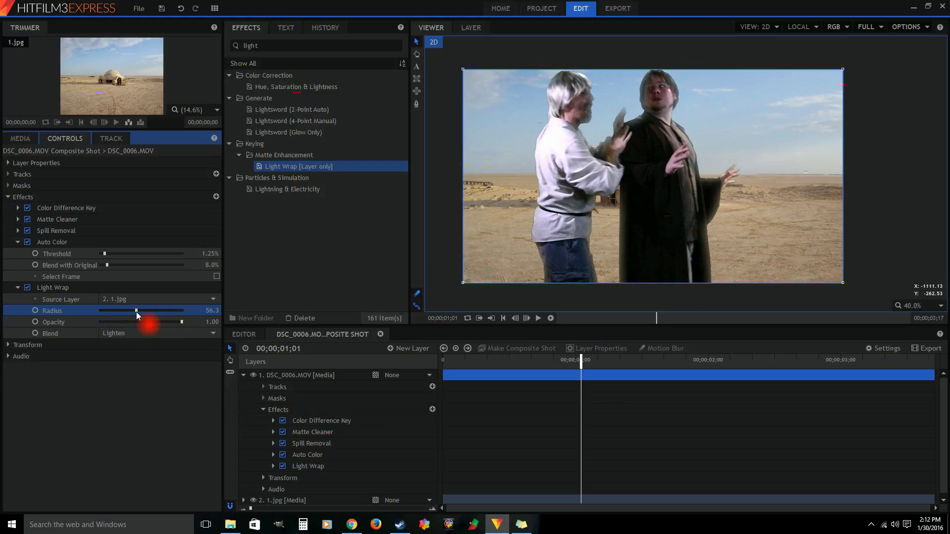
mouse_move(181, 322)
mouse_down()
mouse_move(137, 321)
mouse_move(176, 322)
mouse_up()
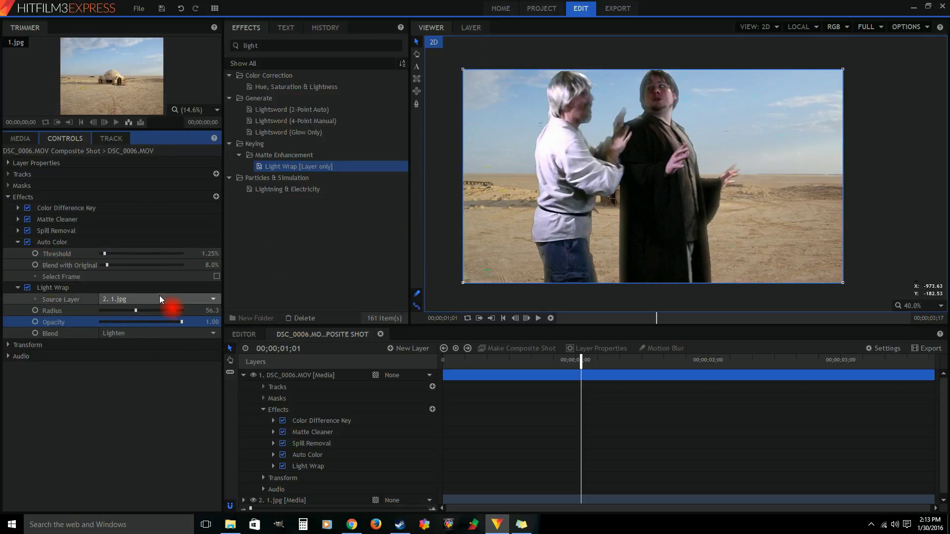
- Set the actor clip's Matte Cleaner Feather to 15.0px, trying 3.0px first
click(17, 220)
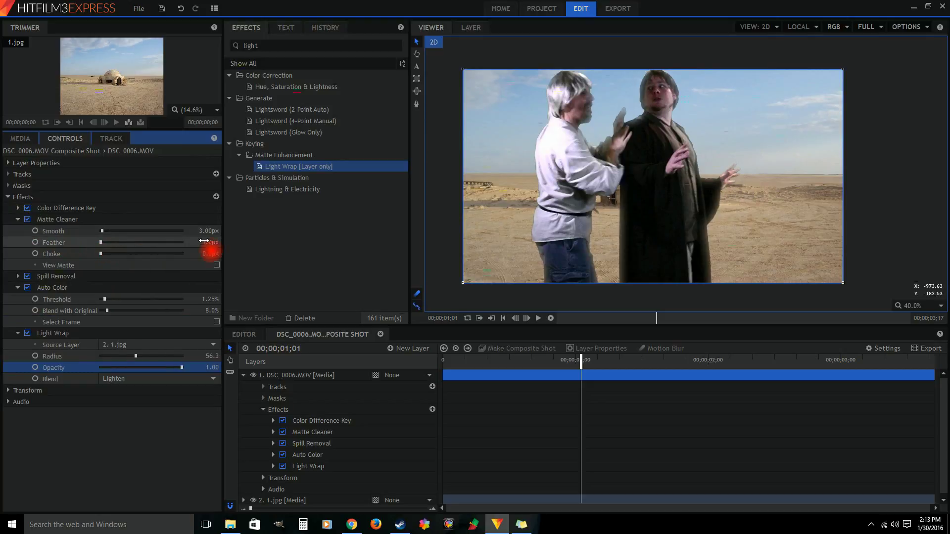
click(205, 241)
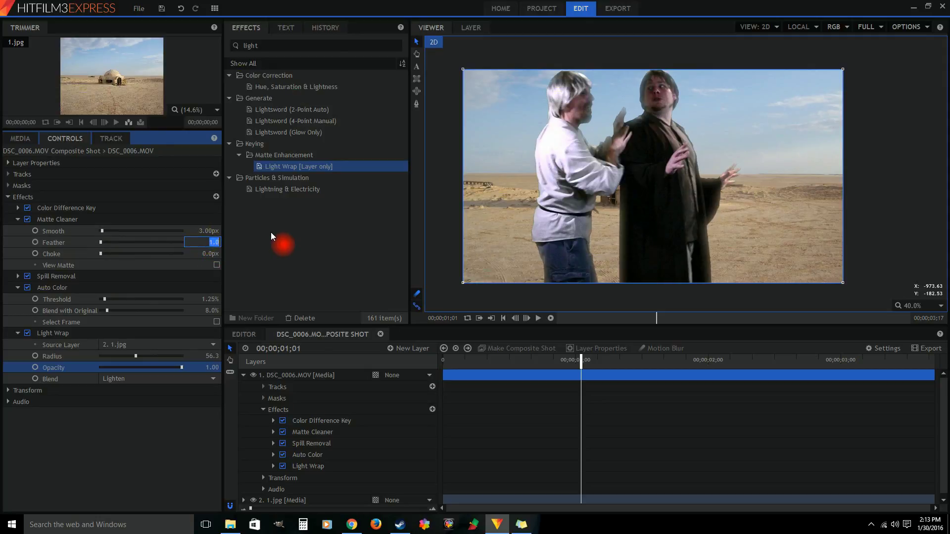
text(3)
key(Return)
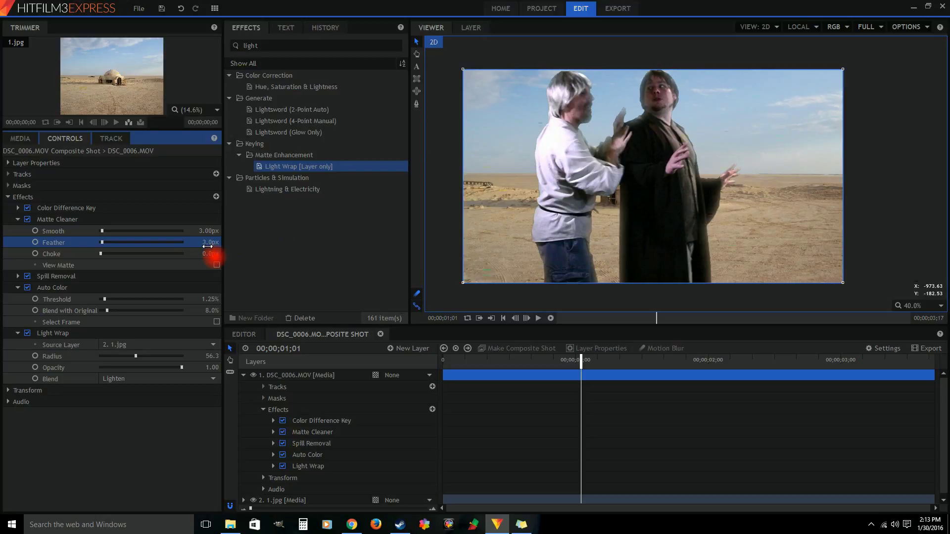
drag(205, 245, 210, 249)
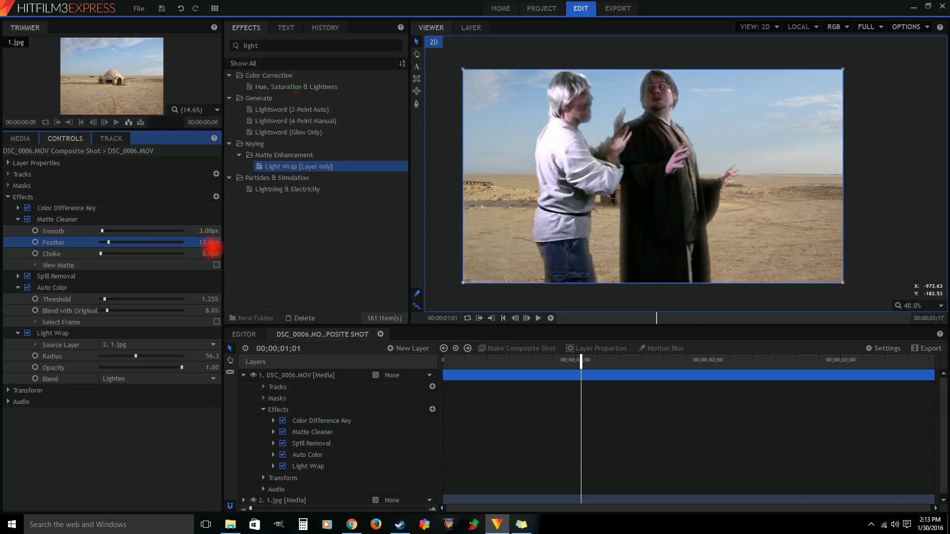
click(211, 242)
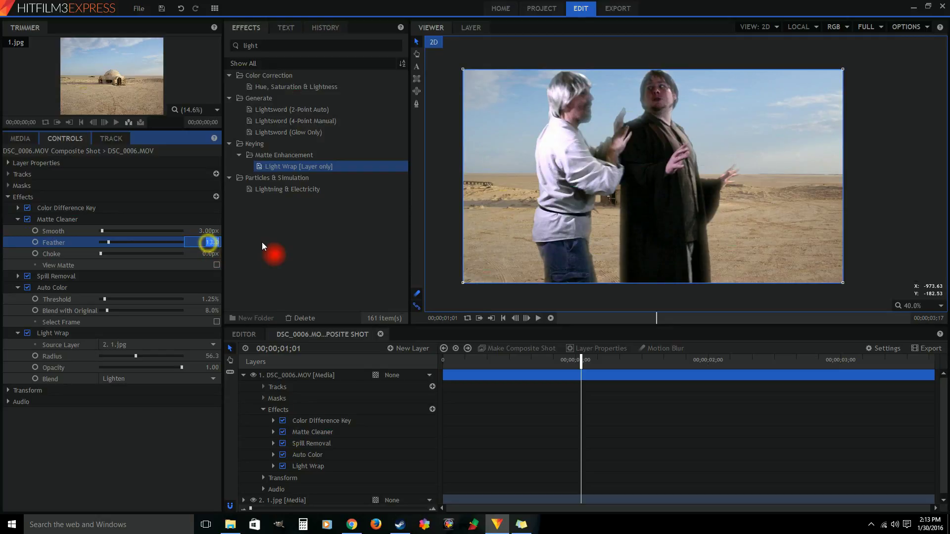
text(15)
key(Return)
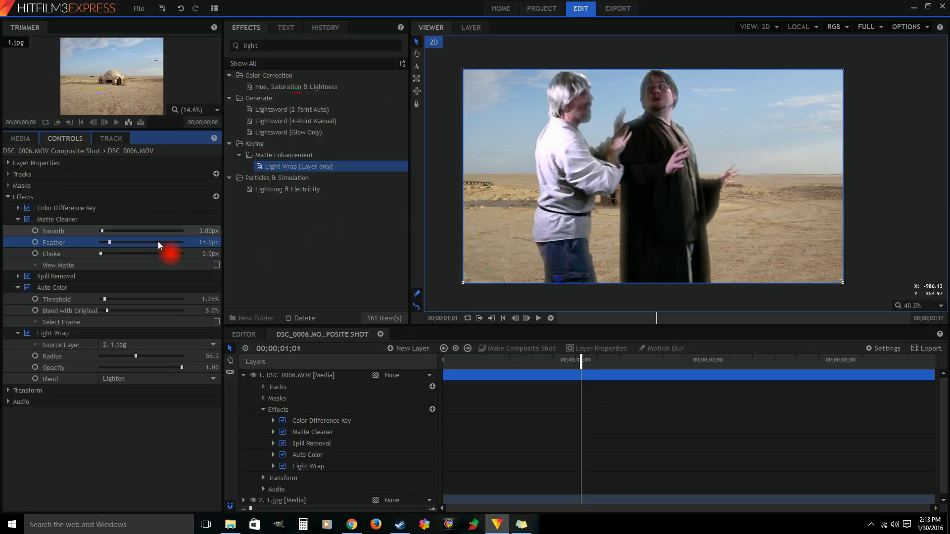
click(19, 219)
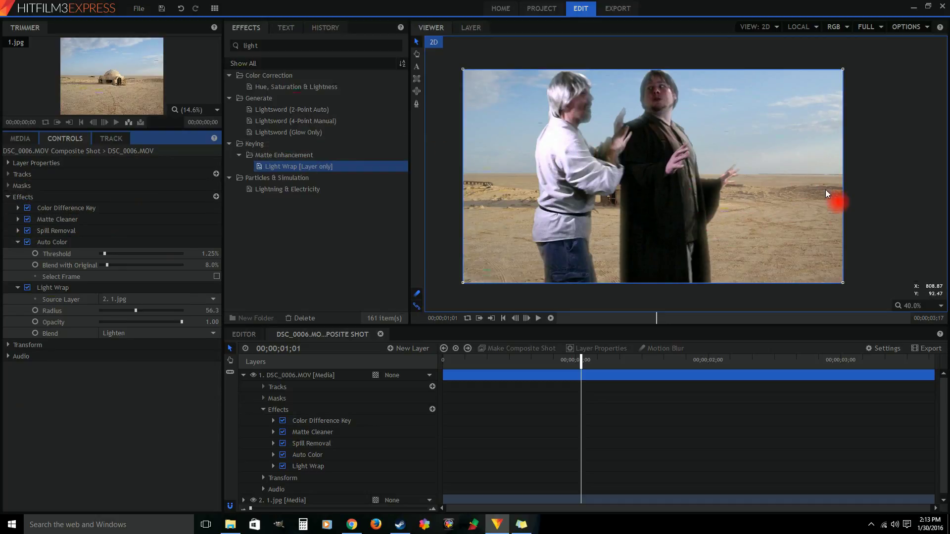
- Scrub the playhead forward to 02;05 to review the composite
click(585, 360)
drag(586, 359, 714, 355)
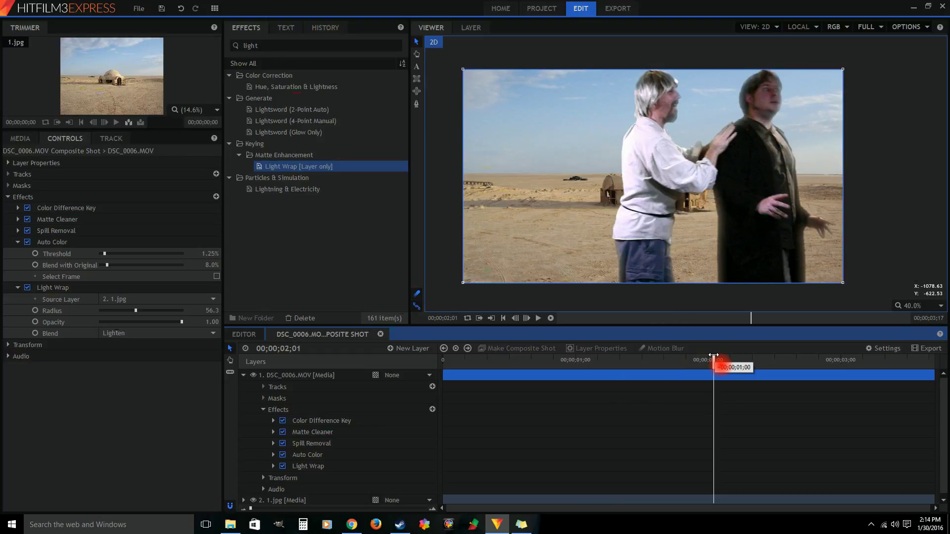
drag(714, 355, 736, 357)
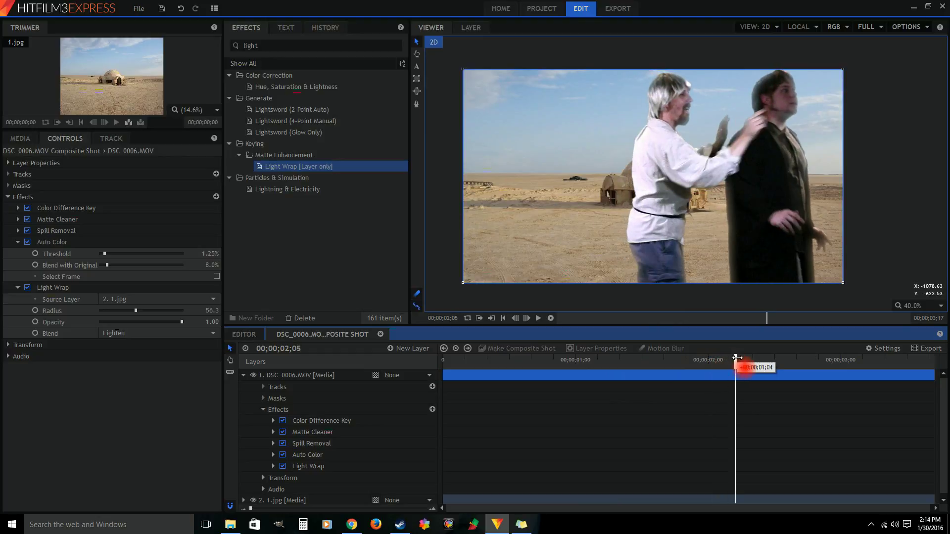
click(589, 204)
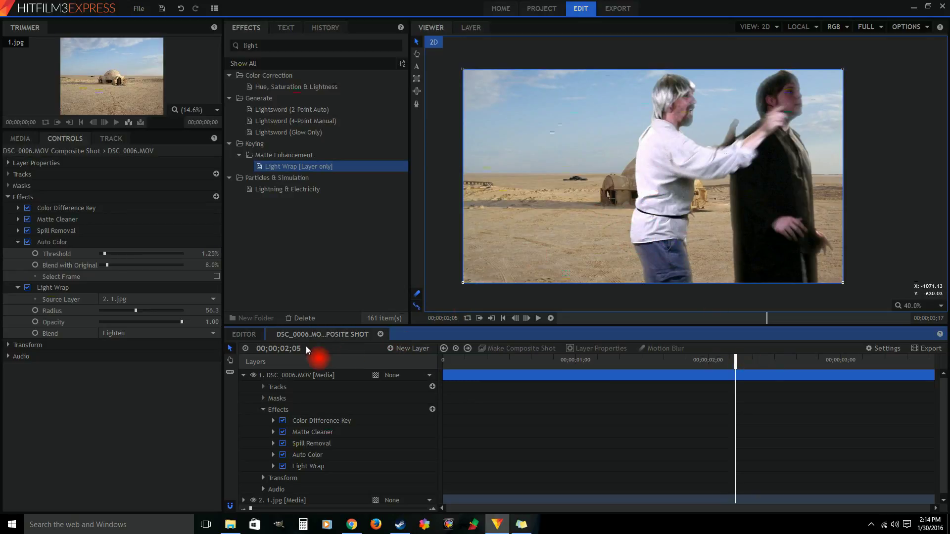
- Collapse the DSC_0006.MOV actor layer, clear the Effects search and expand Color Correction
click(240, 376)
click(243, 375)
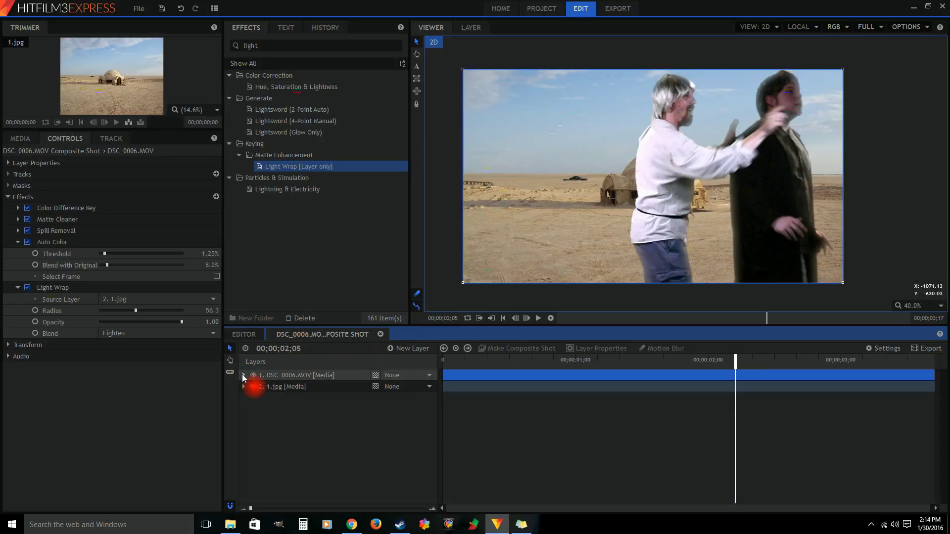
double_click(286, 46)
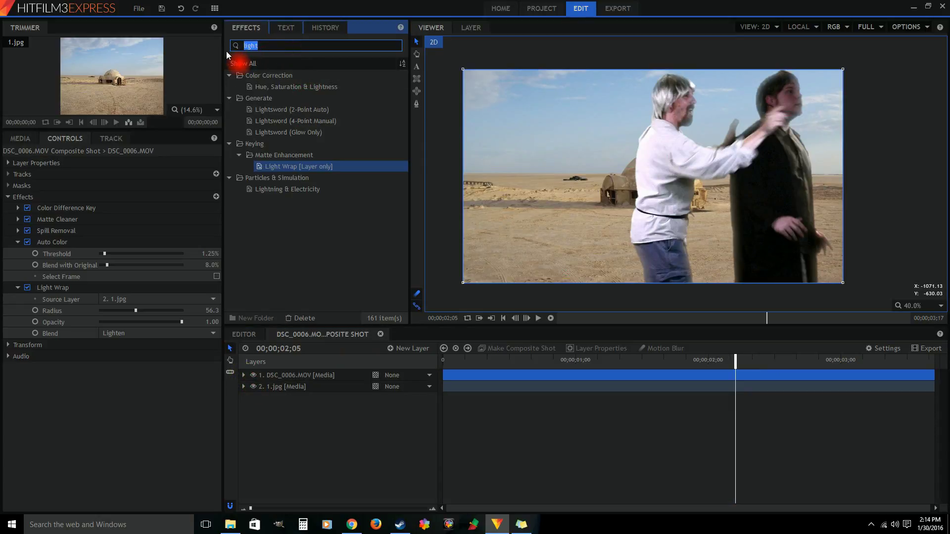
key(BackSpace)
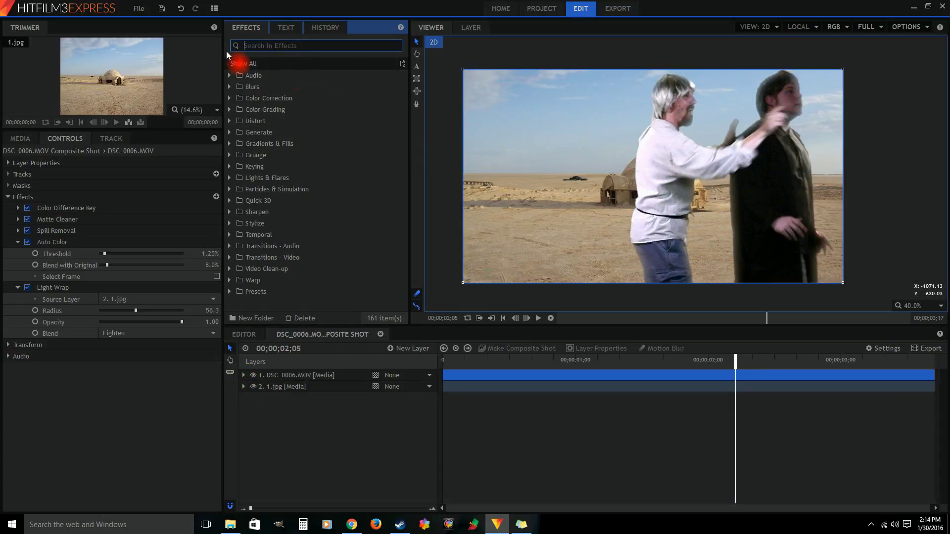
click(231, 98)
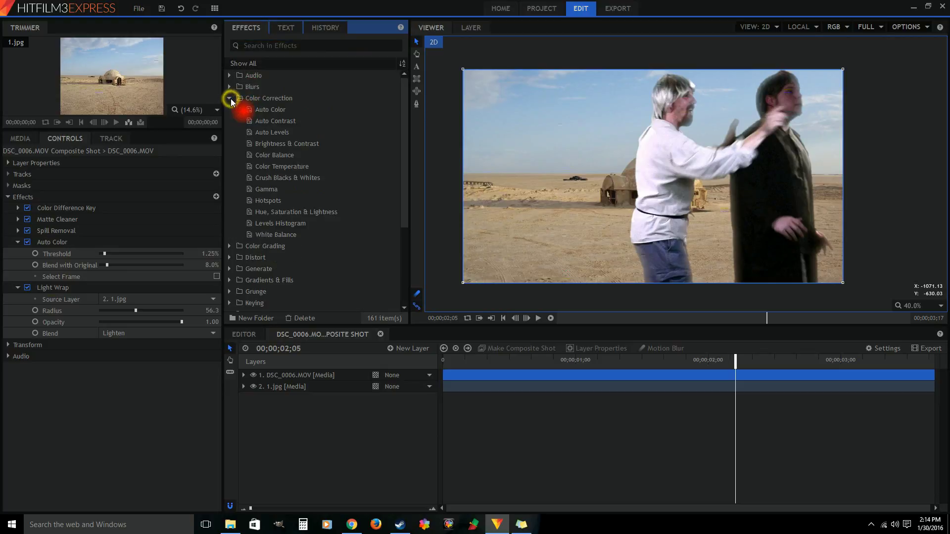
click(270, 122)
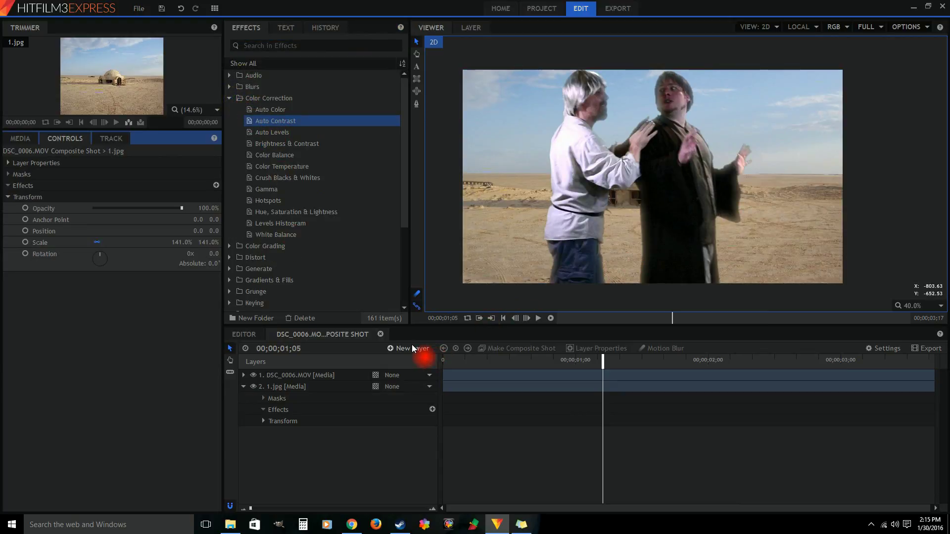
- Add a new Grade layer to the composite
click(402, 349)
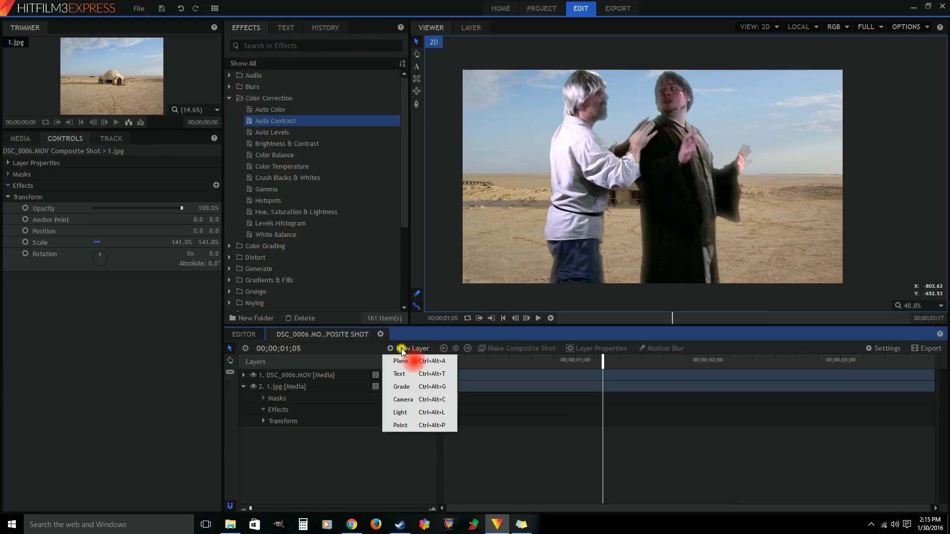
click(405, 387)
drag(312, 375, 343, 378)
mouse_move(522, 169)
mouse_down()
mouse_move(578, 201)
mouse_move(724, 176)
mouse_move(524, 184)
mouse_move(329, 224)
mouse_up()
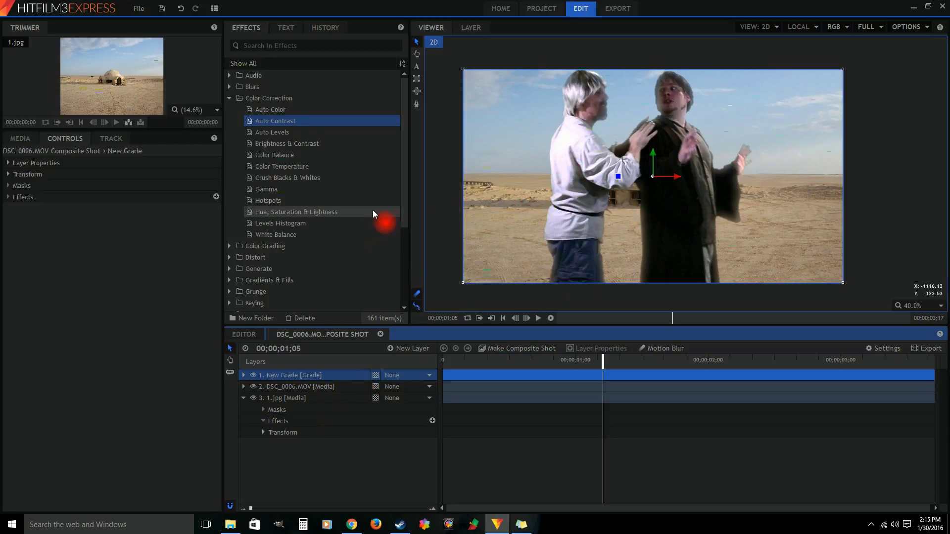
- Apply the Basic Warm film-look preset to the Grade layer
click(230, 98)
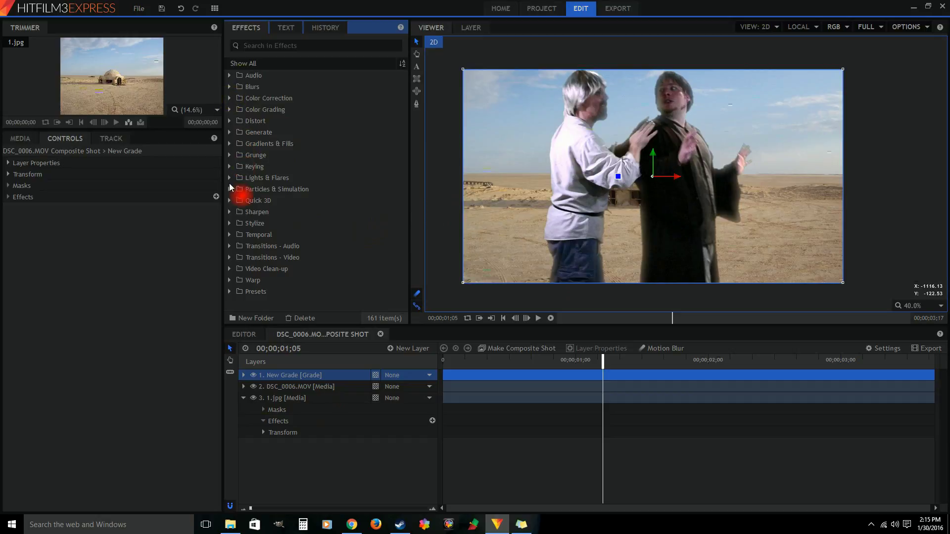
click(230, 292)
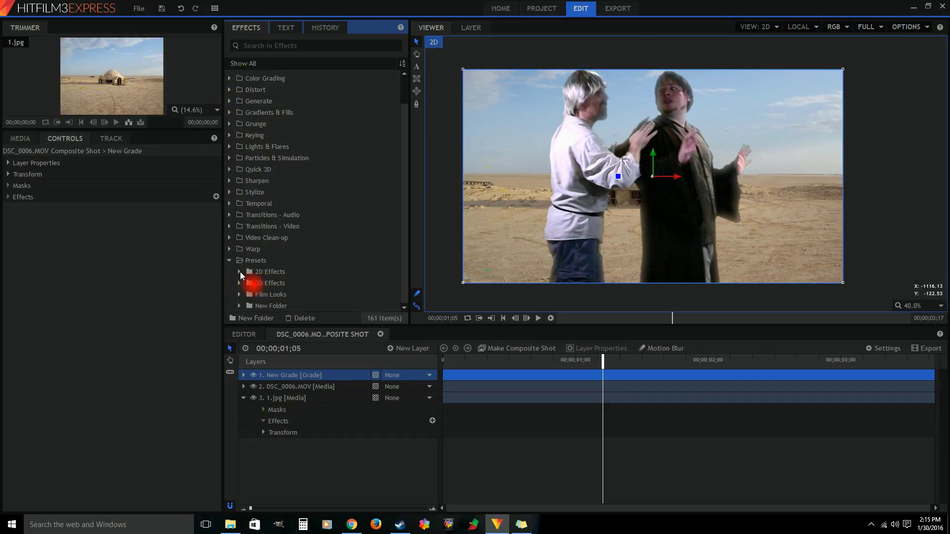
click(239, 295)
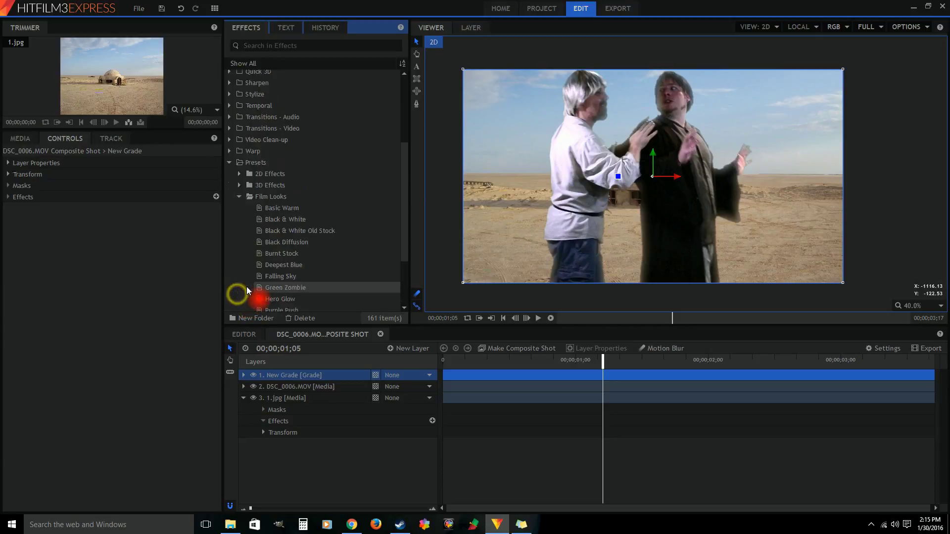
scroll(247, 284, down, 5)
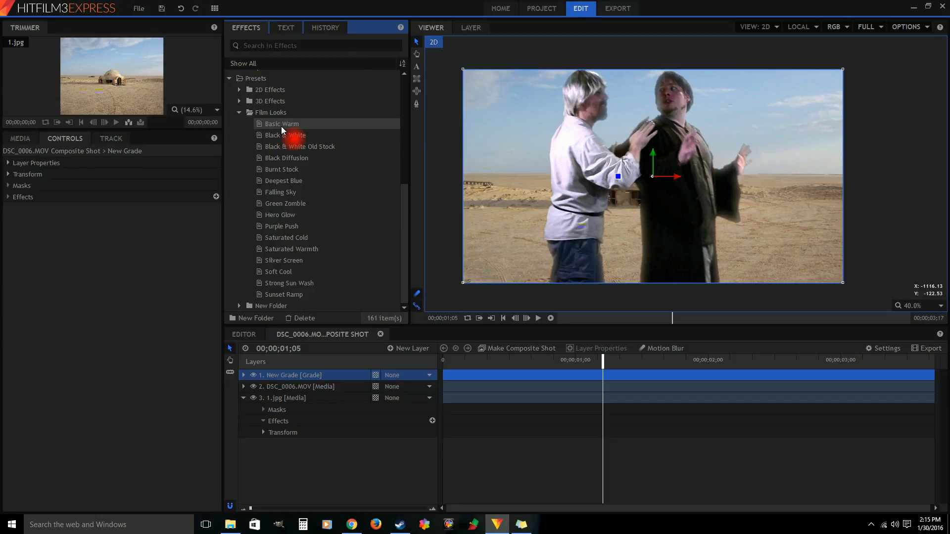
drag(282, 127, 287, 378)
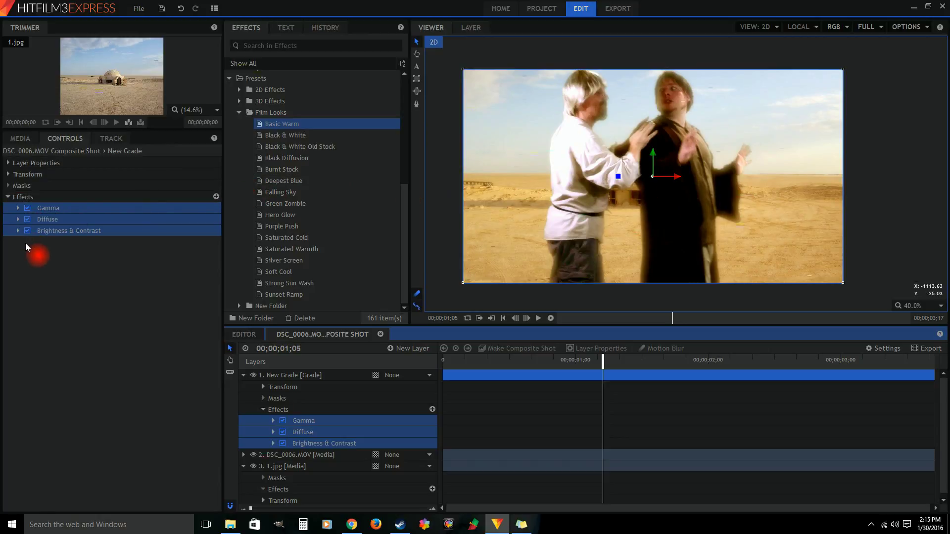
- Compare the grade's effects on and off, leaving Brightness & Contrast disabled
click(28, 230)
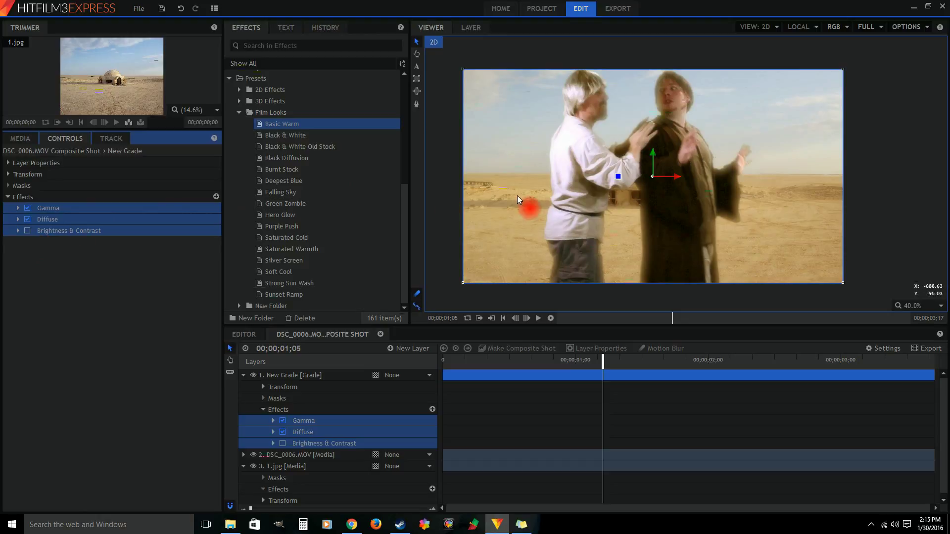
click(27, 219)
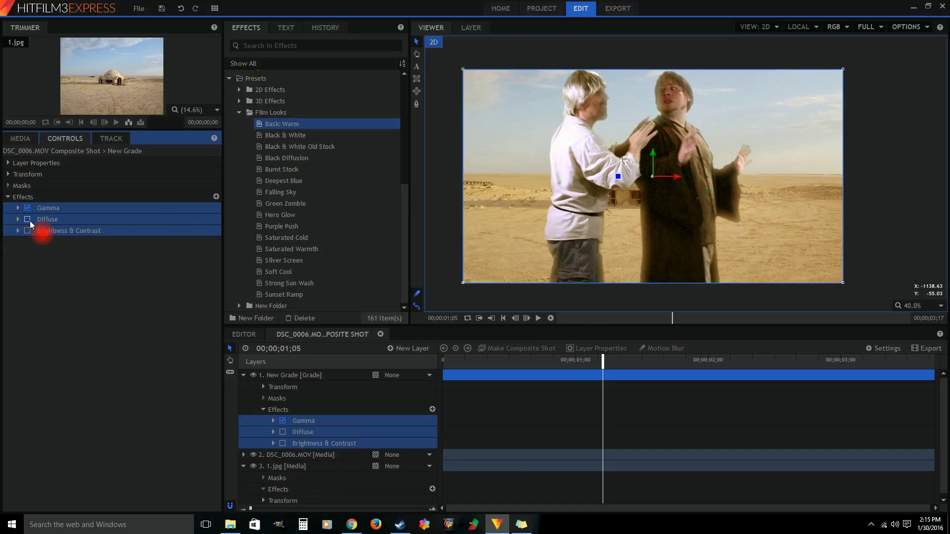
click(31, 222)
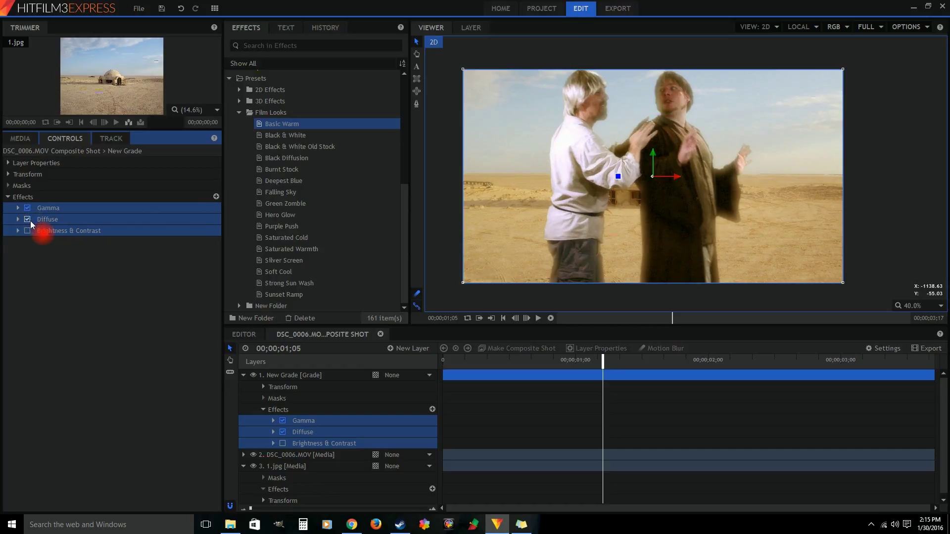
click(29, 221)
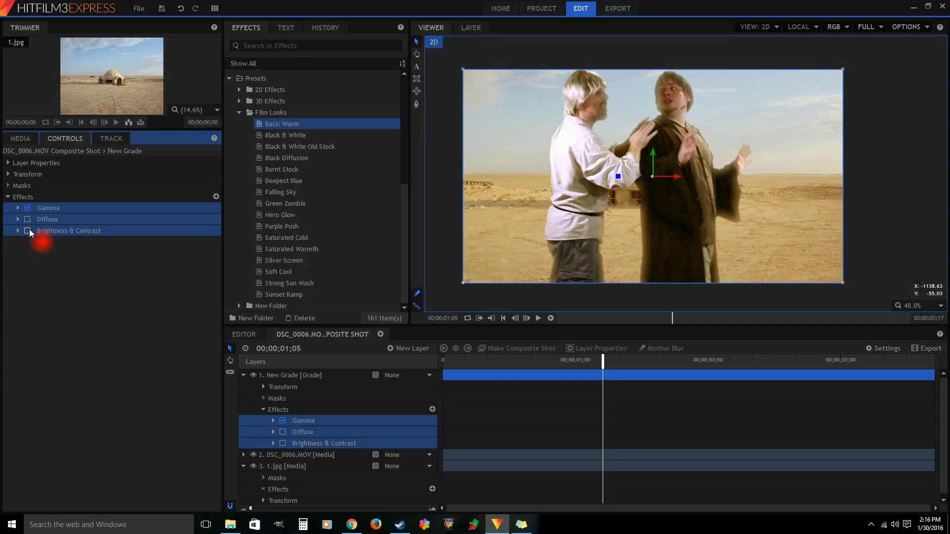
click(28, 231)
click(28, 231)
click(28, 208)
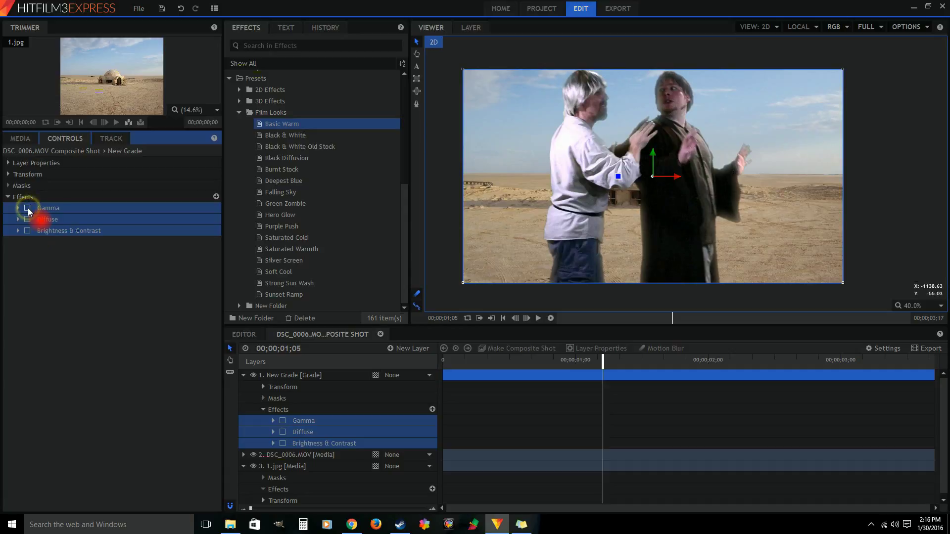
click(27, 207)
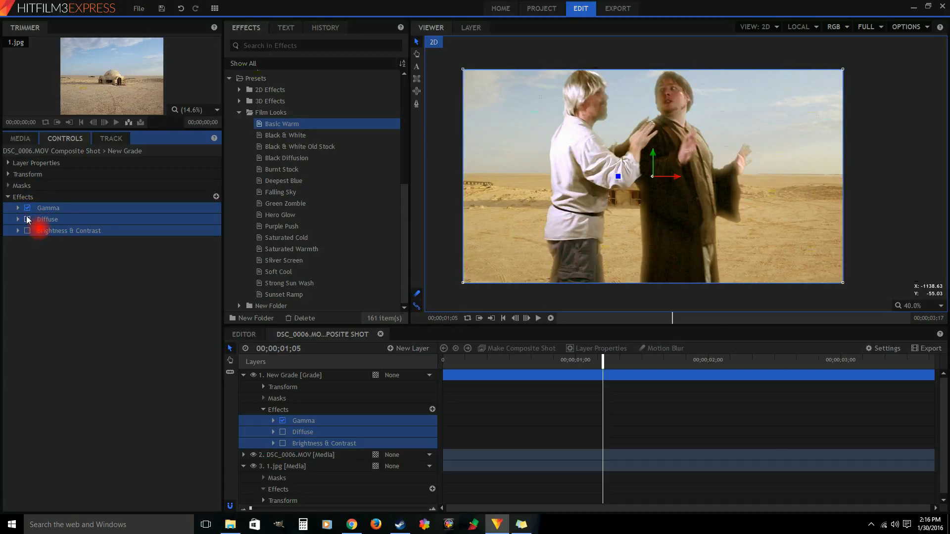
click(27, 219)
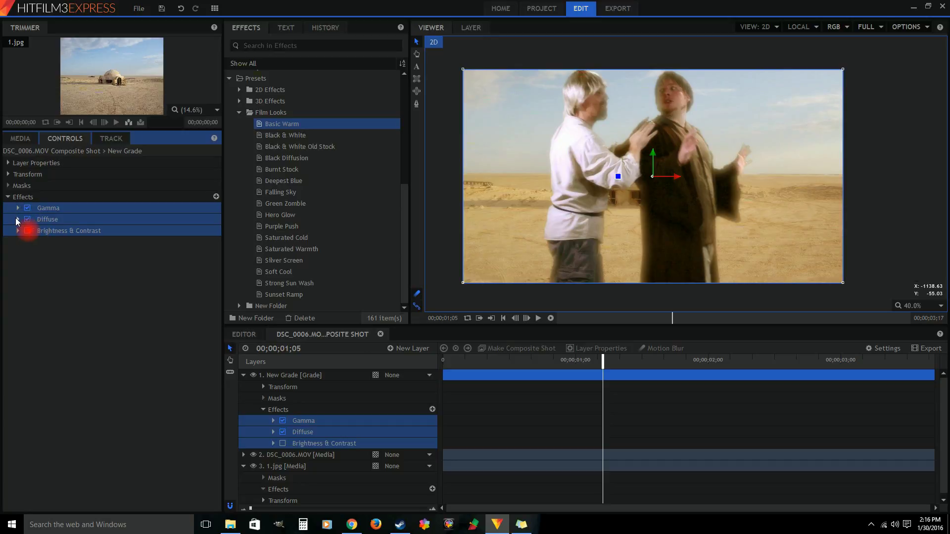
- Lower the Diffuse effect's Opacity to 0.3
click(17, 219)
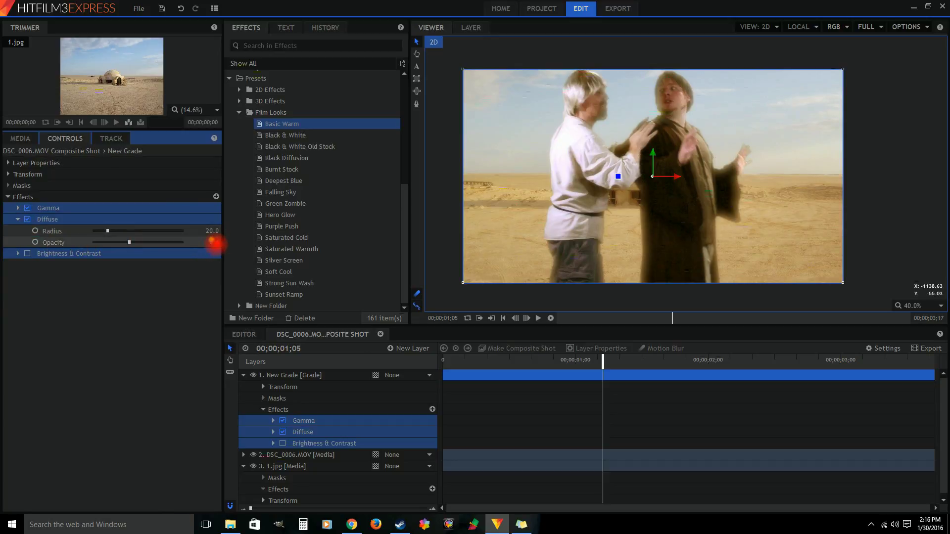
drag(214, 242, 214, 243)
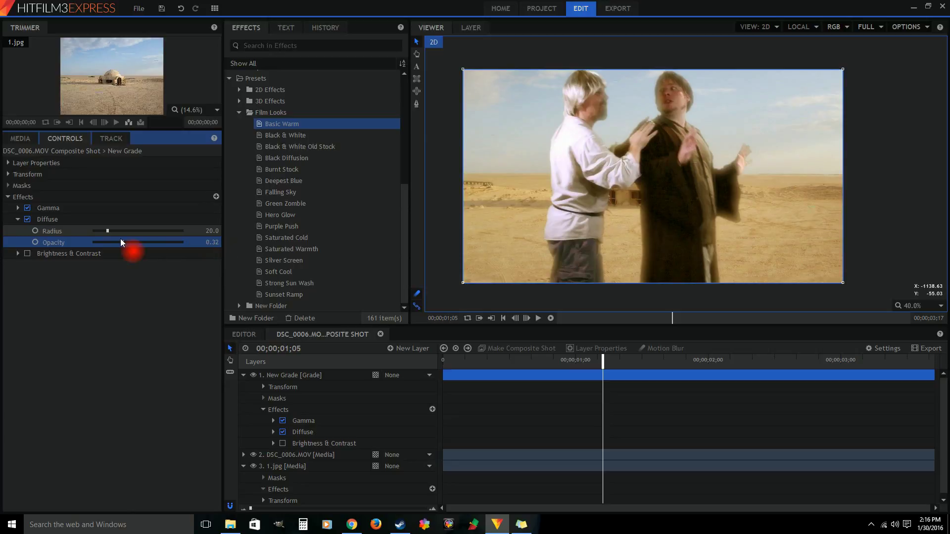
drag(122, 244, 120, 243)
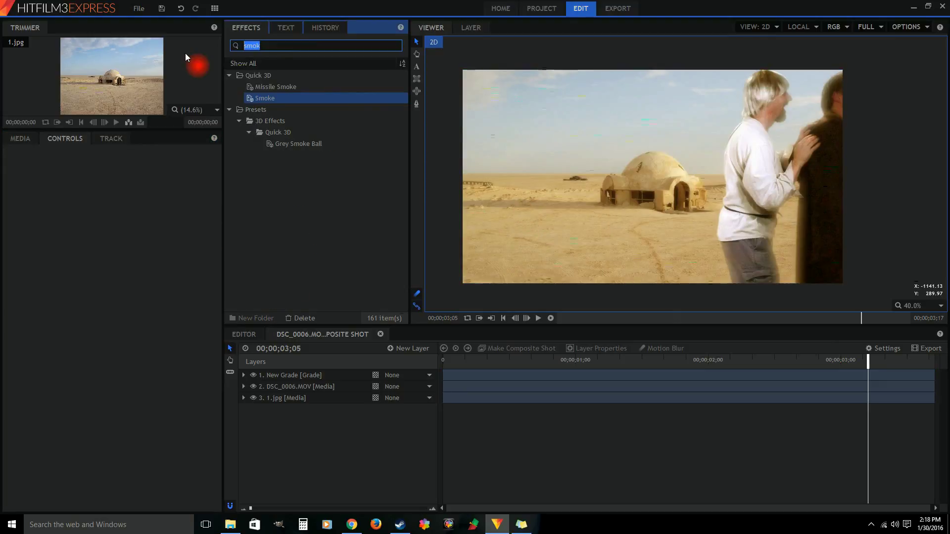
- Search for 'blur' and apply the Blur effect to the 1.jpg desert layer
key(BackSpace)
text(blur)
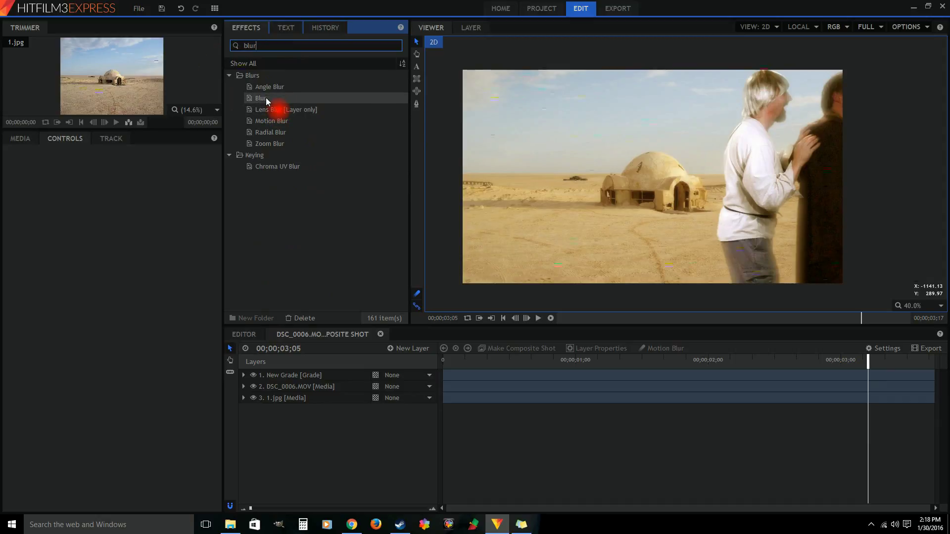
drag(266, 98, 281, 399)
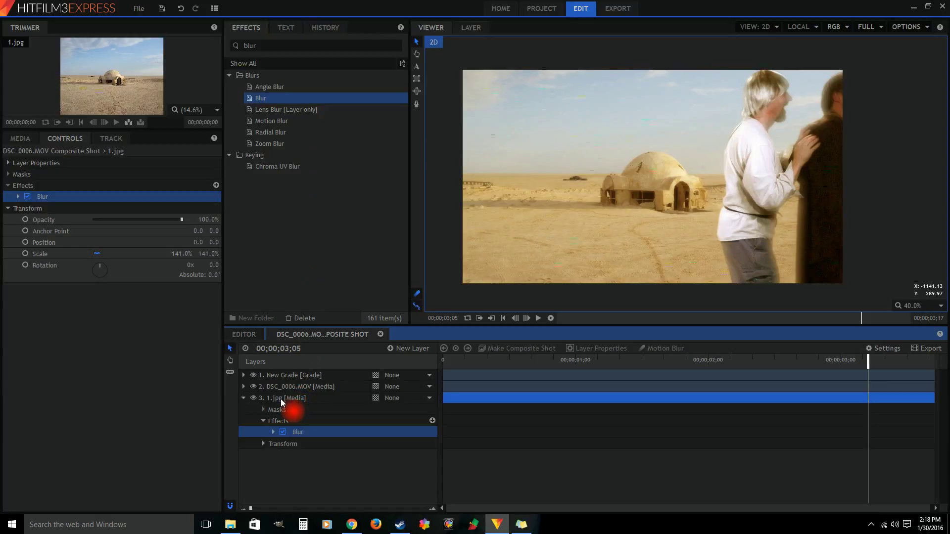
drag(870, 364, 653, 363)
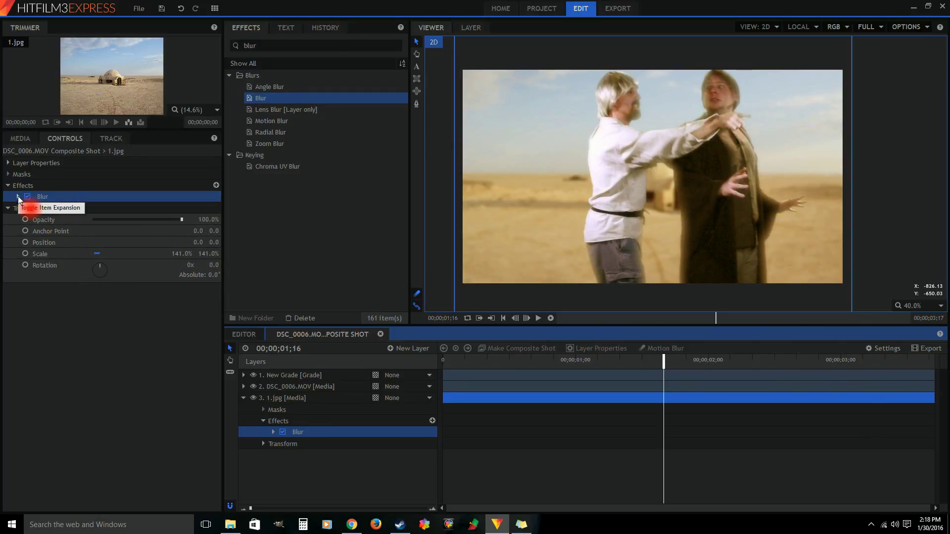
- Set the Blur Radius to 1 px
click(18, 197)
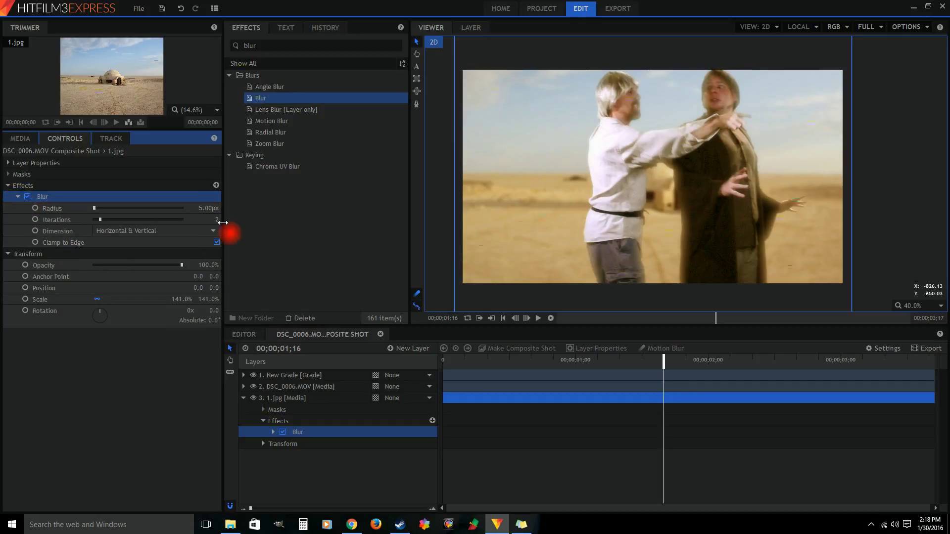
click(206, 208)
text(1)
key(Return)
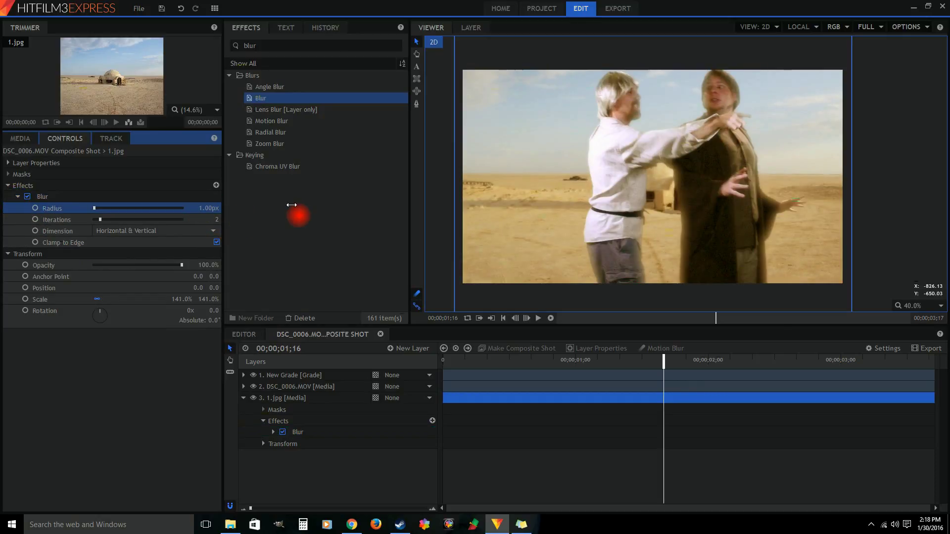
- Raise the Blur Iterations to 10, trying 4 and 5 along the way
click(213, 220)
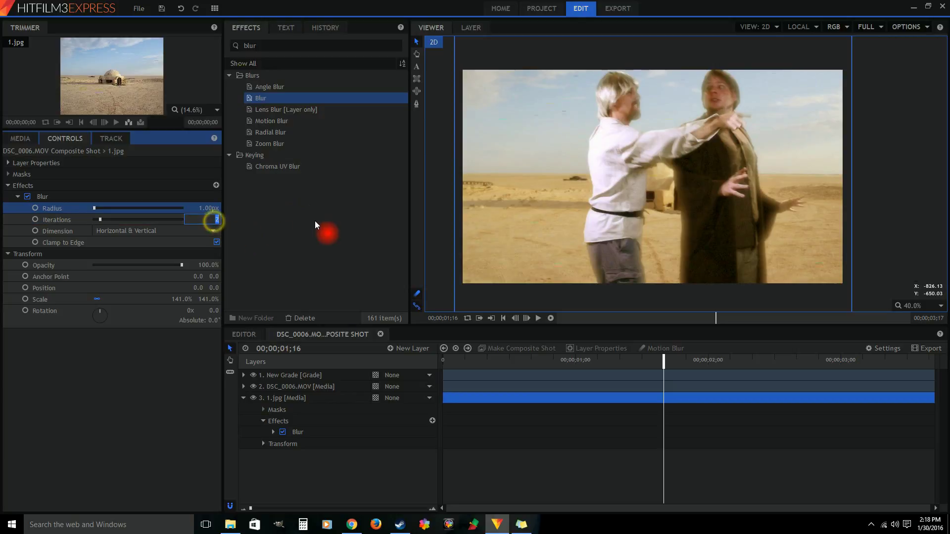
text(4)
key(Return)
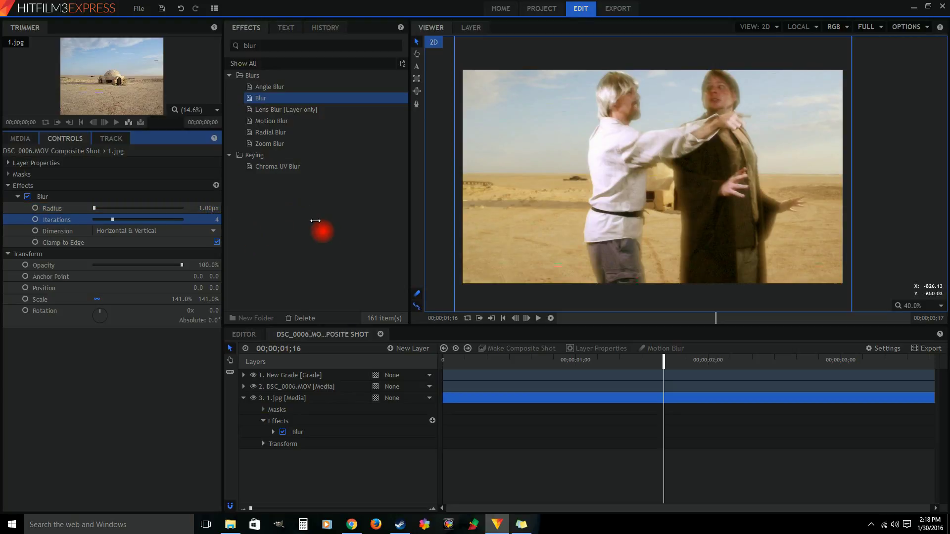
click(222, 221)
drag(227, 222, 221, 227)
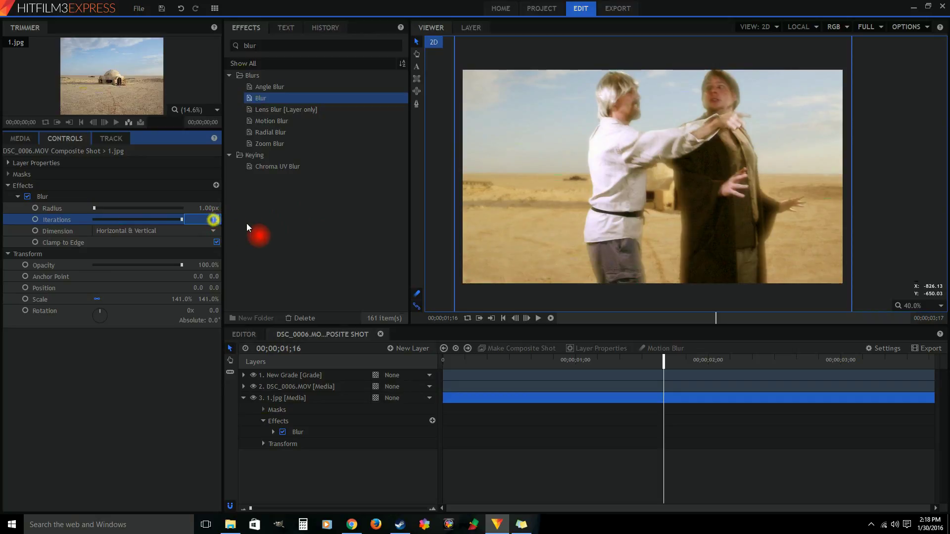
text(5)
key(Return)
drag(663, 361, 482, 365)
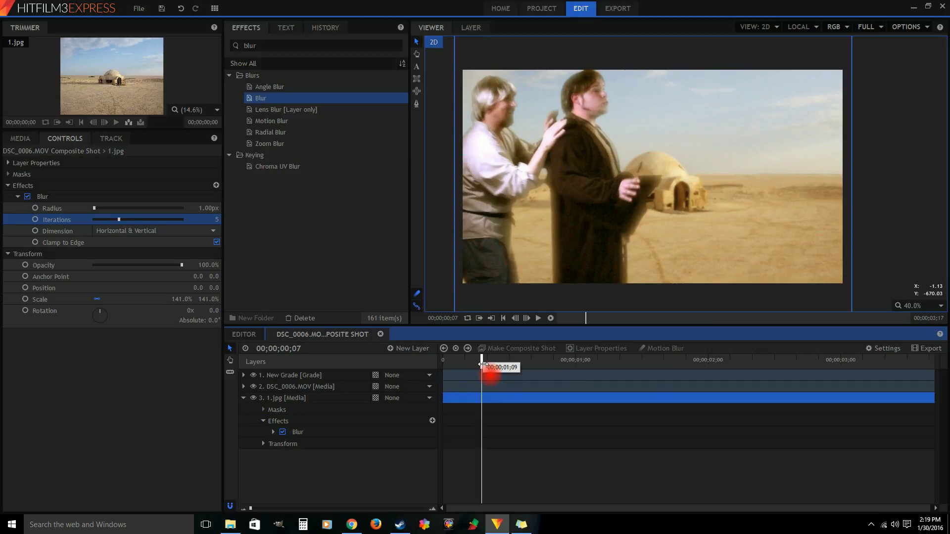
click(216, 219)
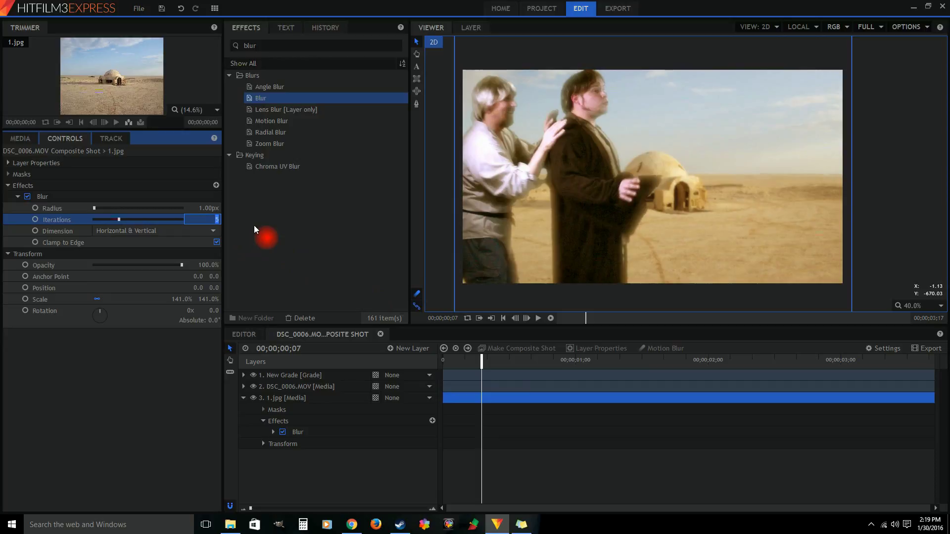
text(10)
key(Return)
- Apply the Grain effect from the Grunge folder to the 1.jpg desert layer
click(269, 45)
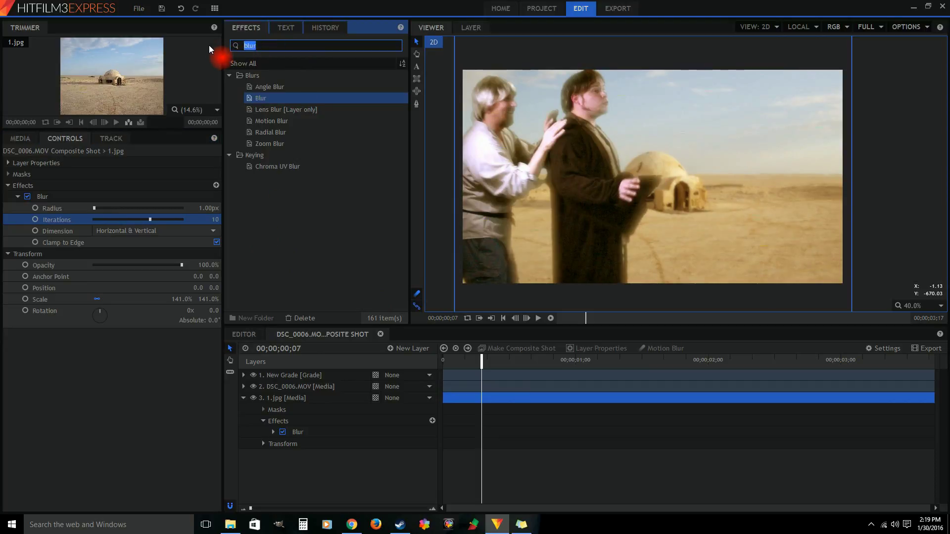
text(gra)
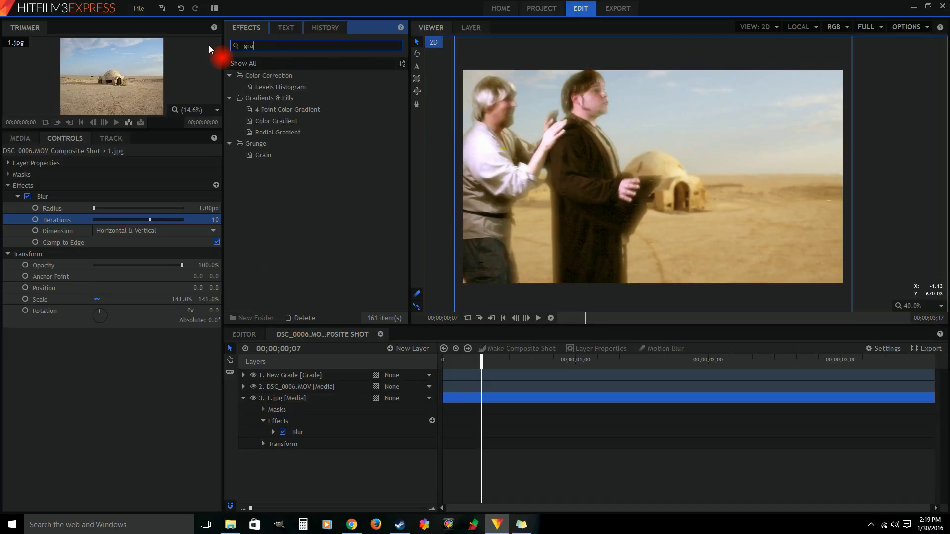
text(n)
key(BackSpace)
key(BackSpace)
key(BackSpace)
key(BackSpace)
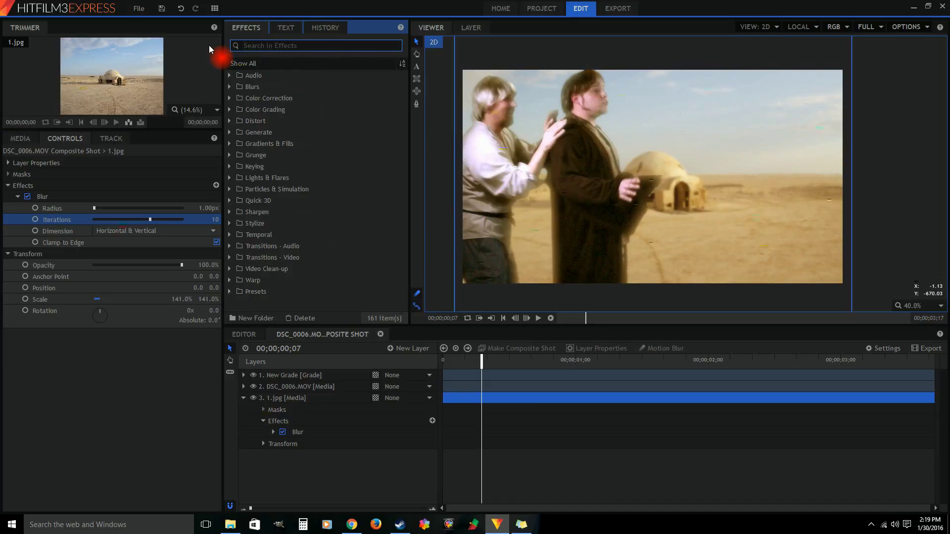
click(230, 132)
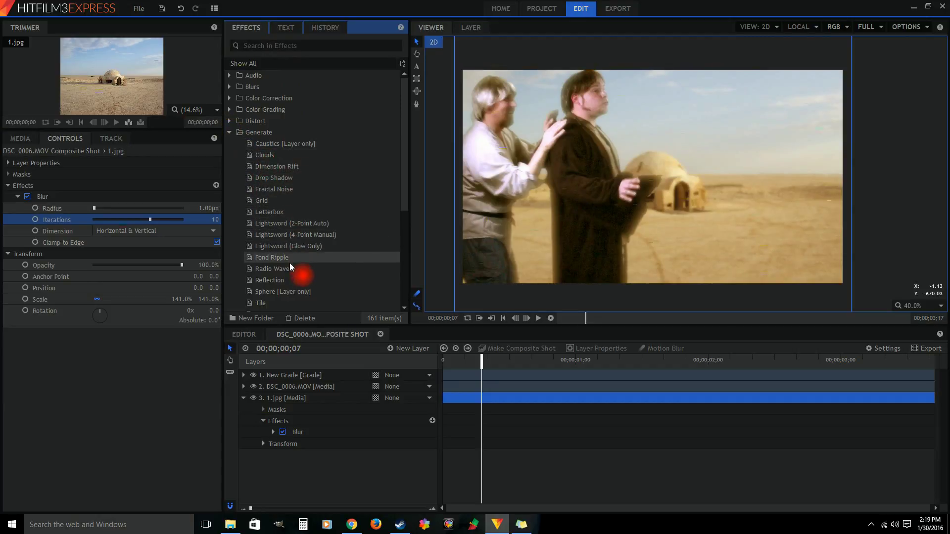
scroll(280, 292, down, 3)
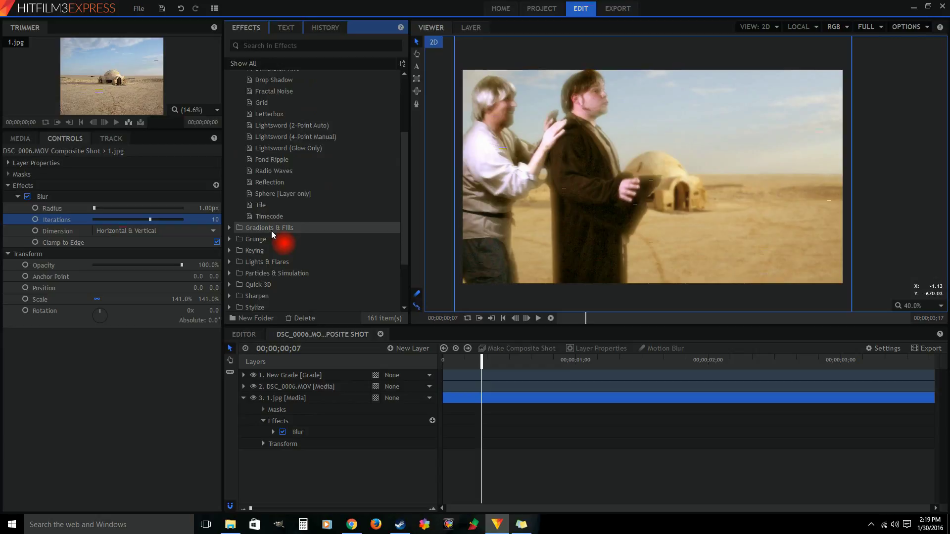
scroll(280, 205, up, 3)
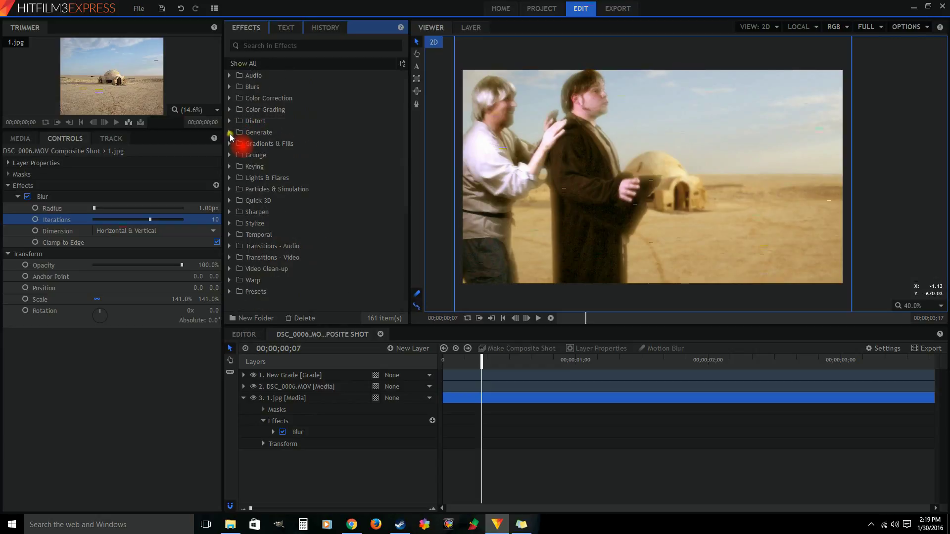
click(230, 121)
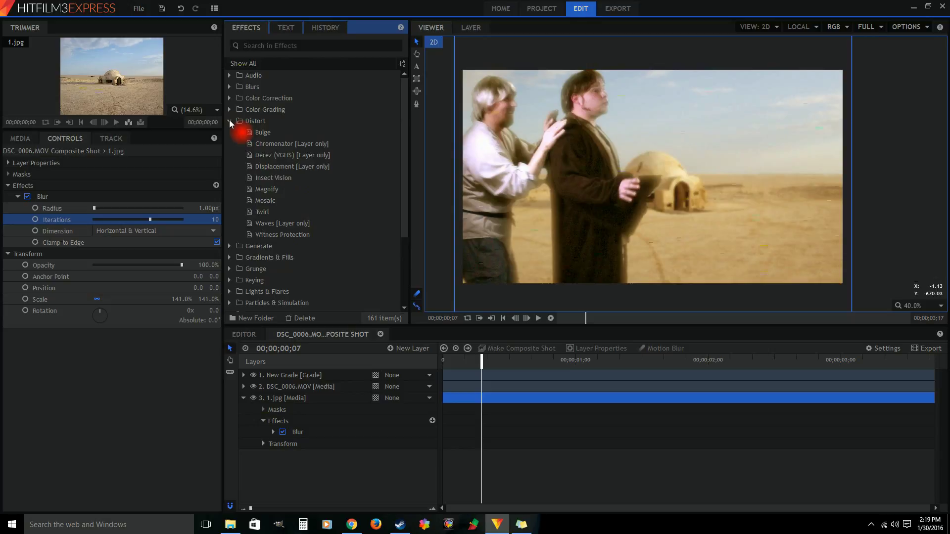
click(229, 121)
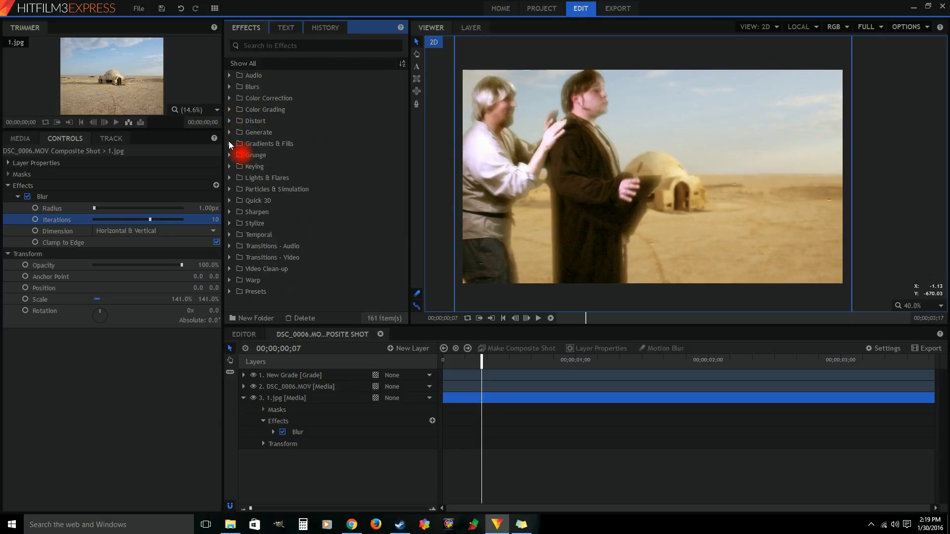
click(230, 155)
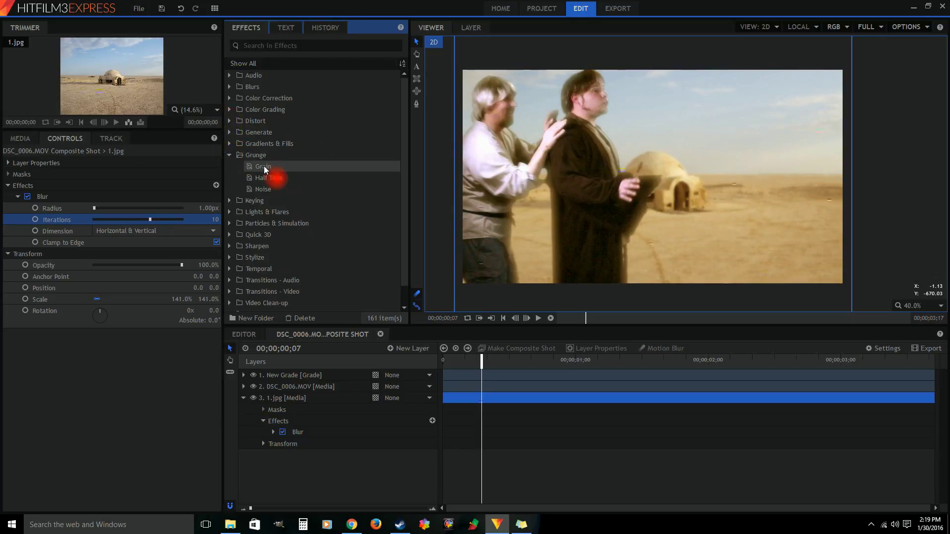
drag(265, 168, 276, 415)
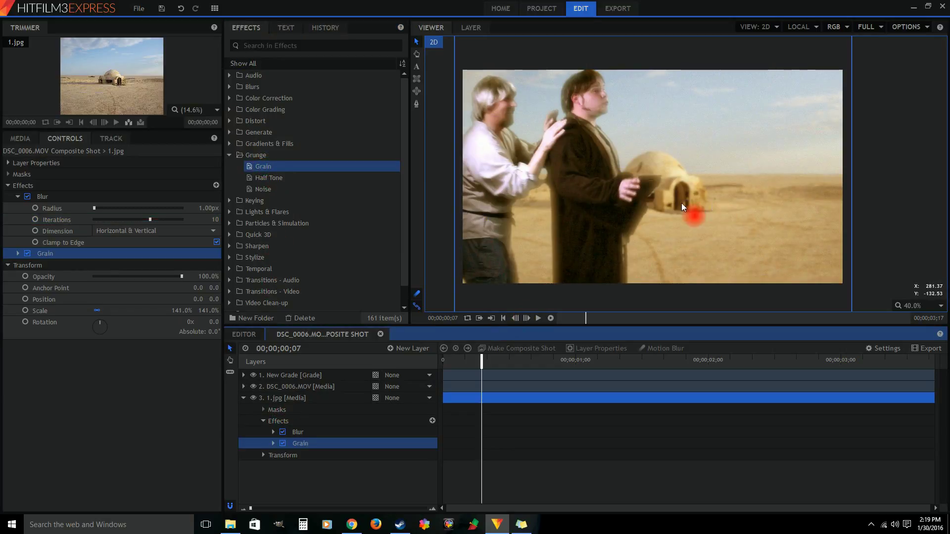
- Set the Grain Amount to 15 and scrub through the shot to check it
scroll(612, 195, up, 1)
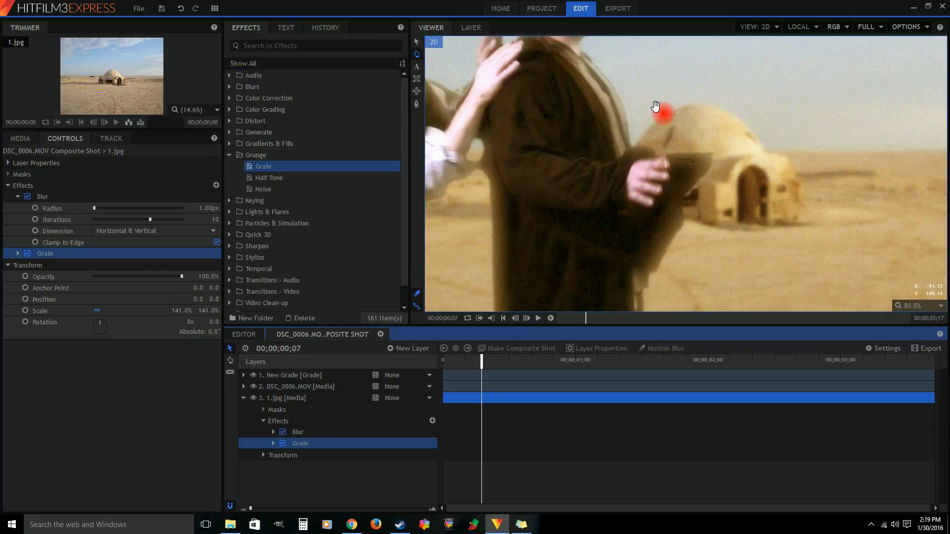
scroll(564, 171, up, 1)
scroll(563, 171, up, 1)
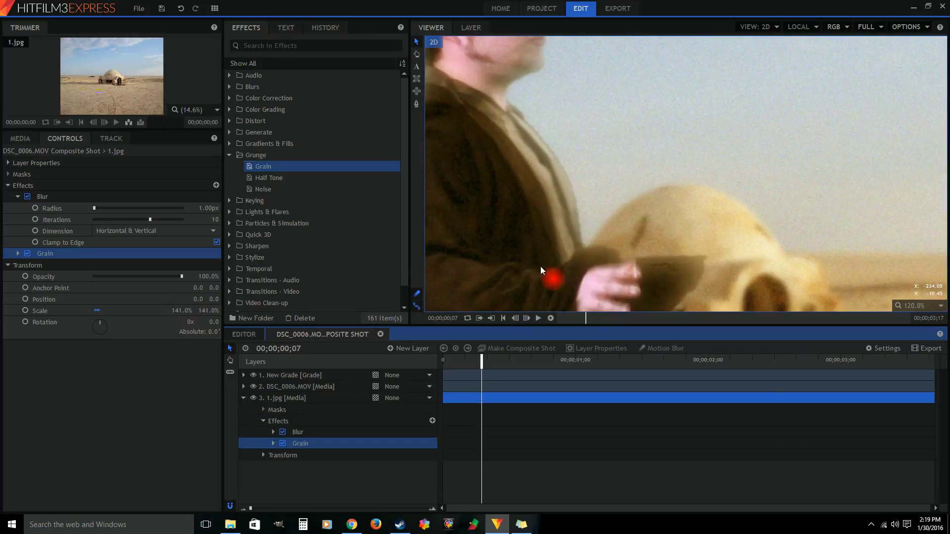
drag(481, 363, 515, 364)
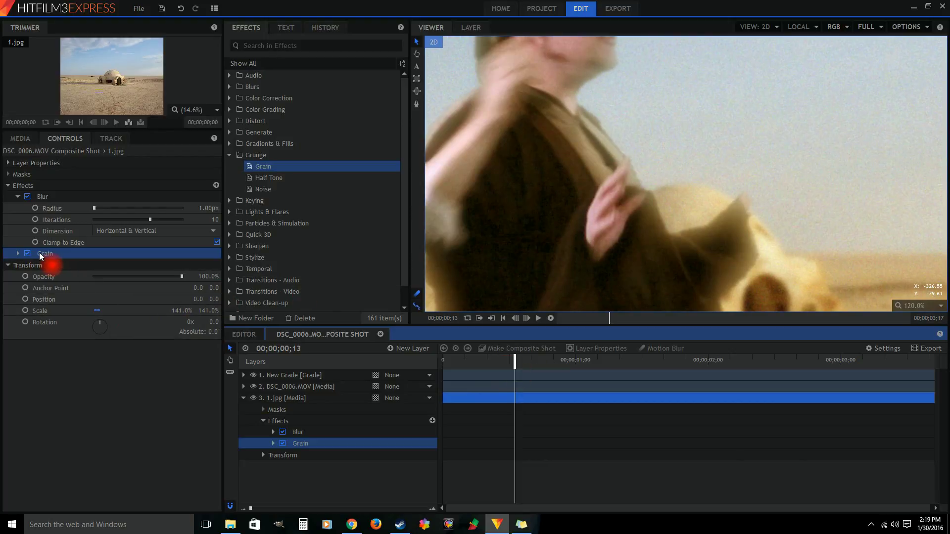
click(17, 254)
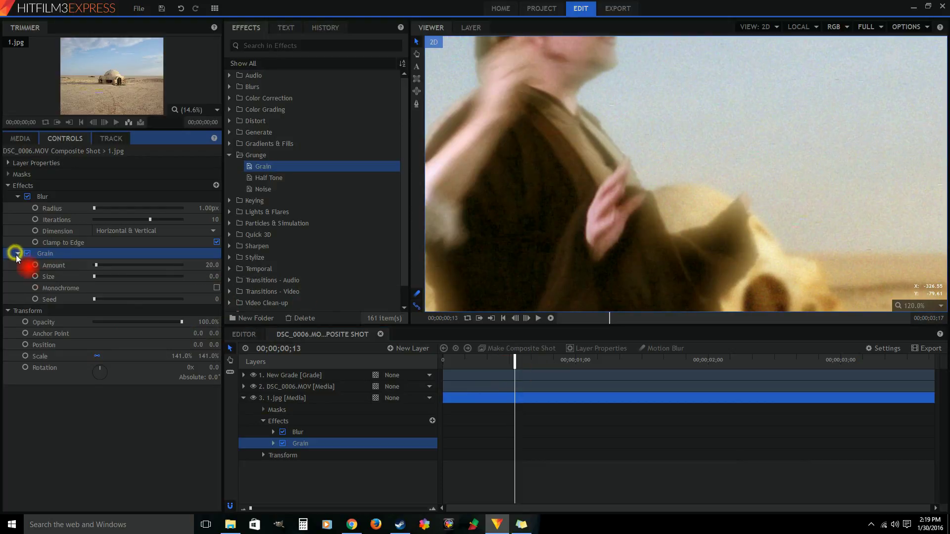
click(212, 265)
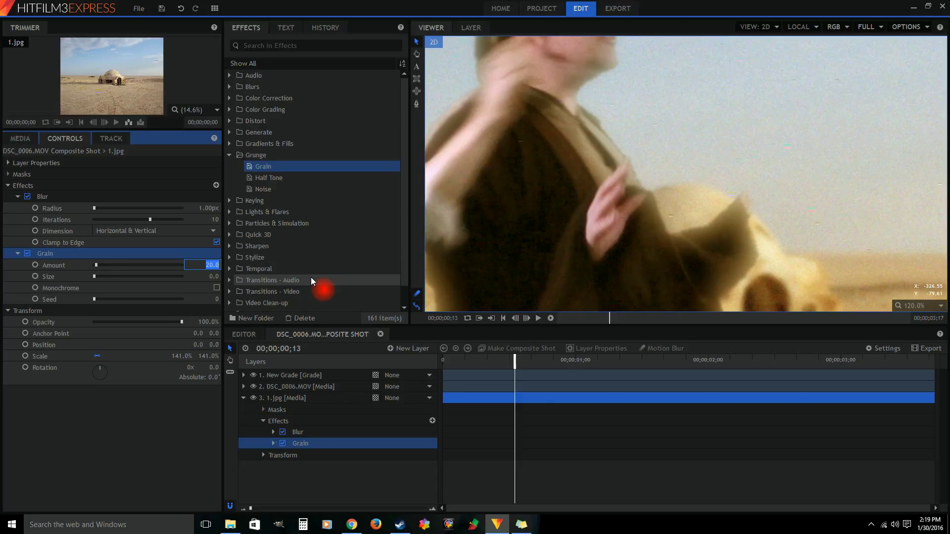
text(15)
key(Return)
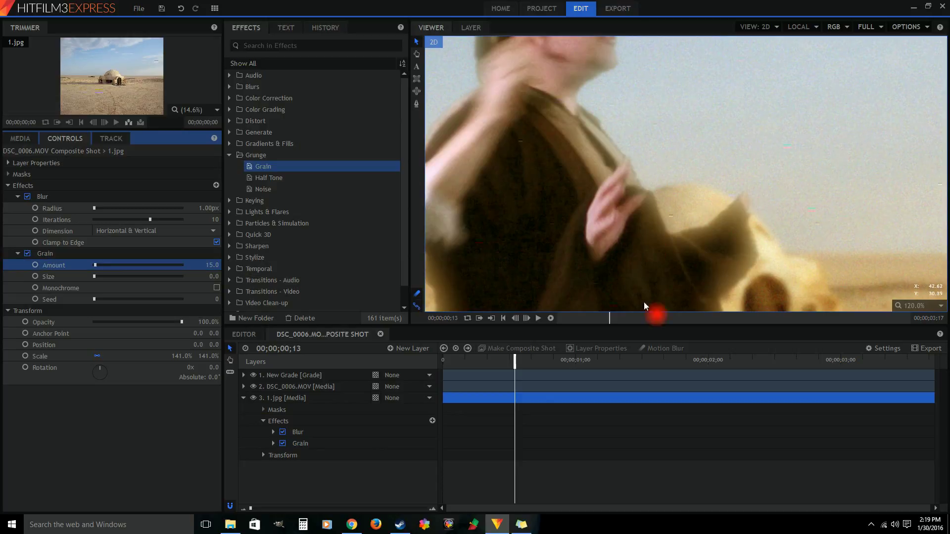
drag(520, 361, 801, 384)
scroll(685, 227, down, 6)
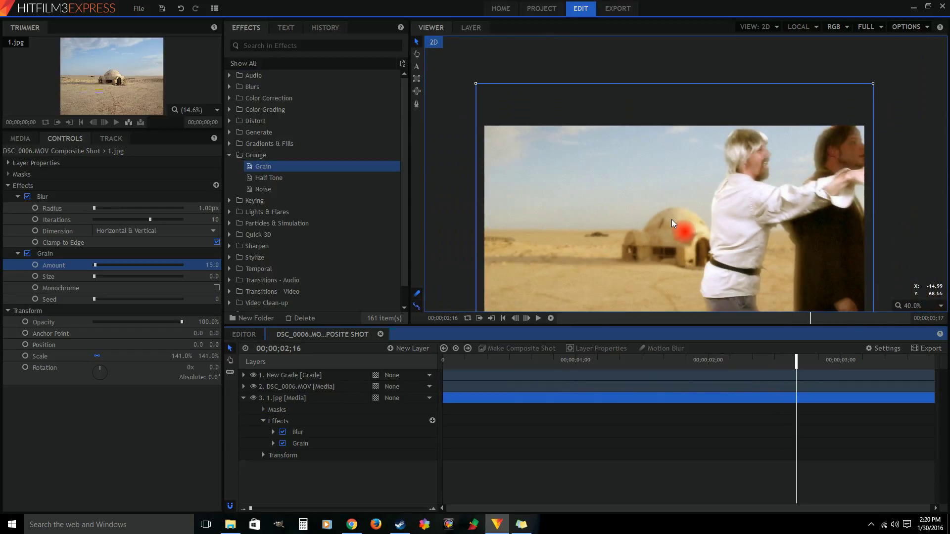
scroll(674, 225, up, 4)
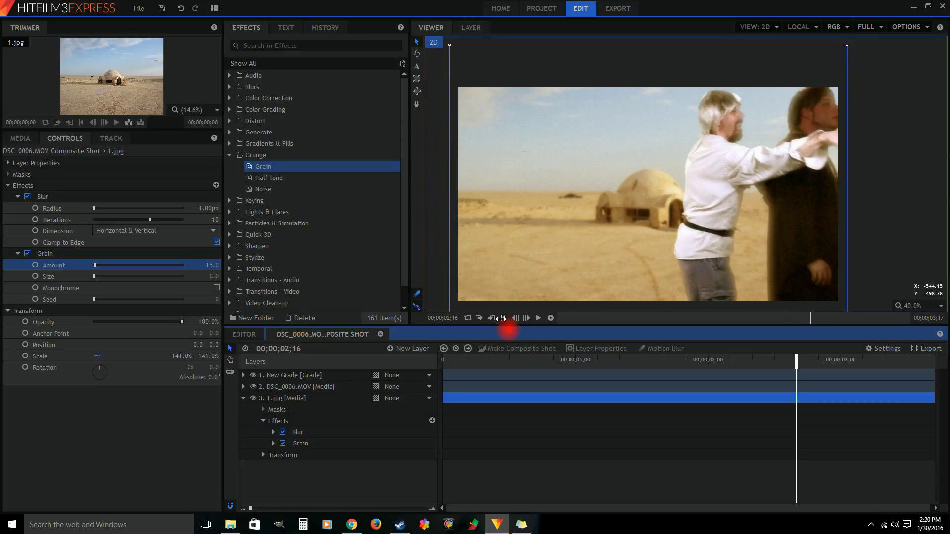
mouse_move(448, 361)
mouse_down()
mouse_move(434, 365)
mouse_move(487, 370)
mouse_up()
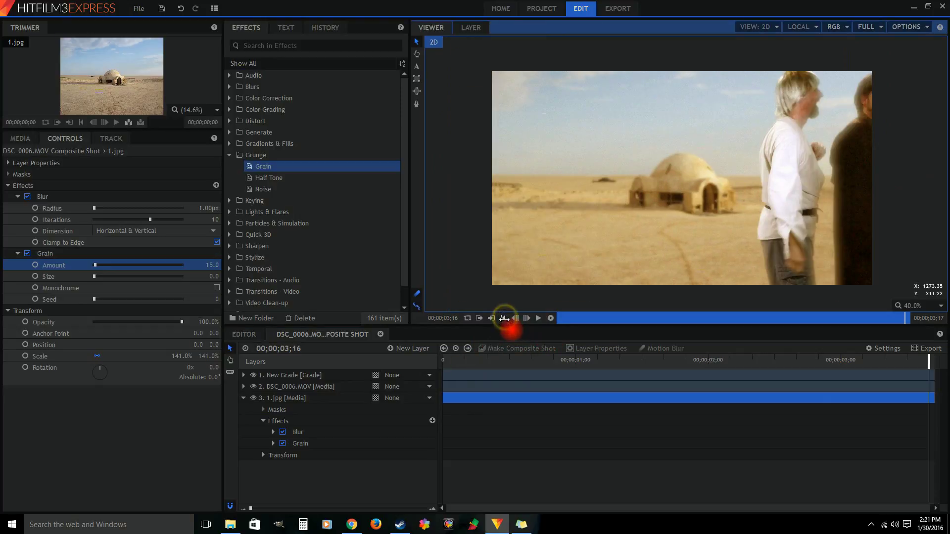
drag(506, 319, 532, 319)
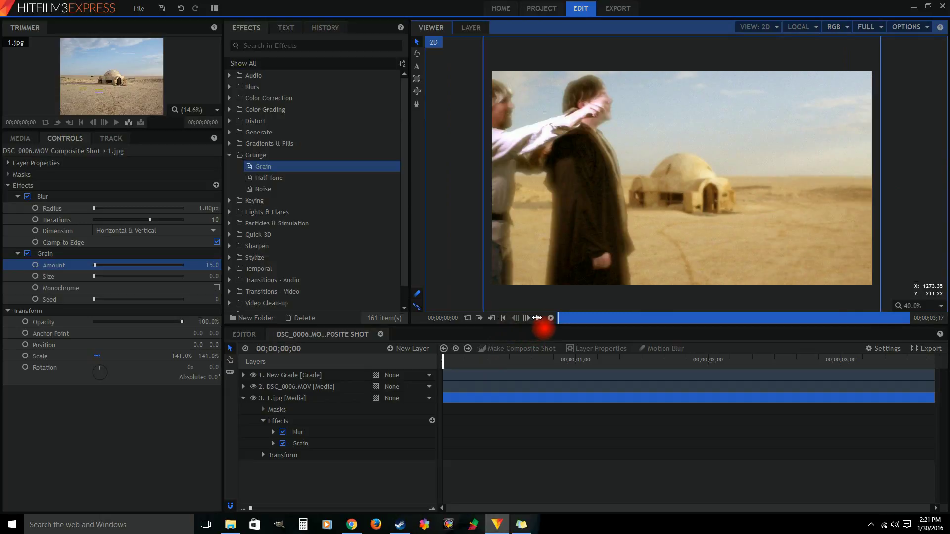
click(539, 318)
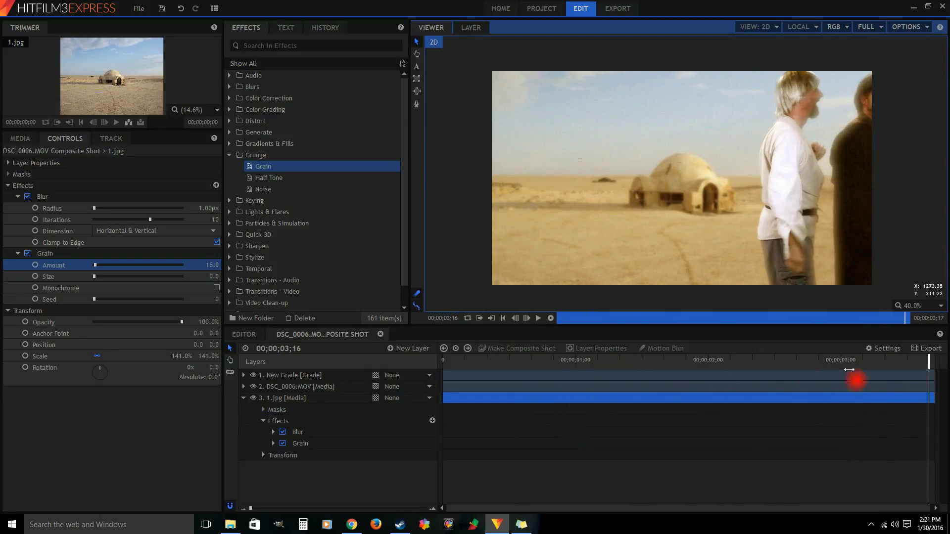
drag(927, 366, 846, 400)
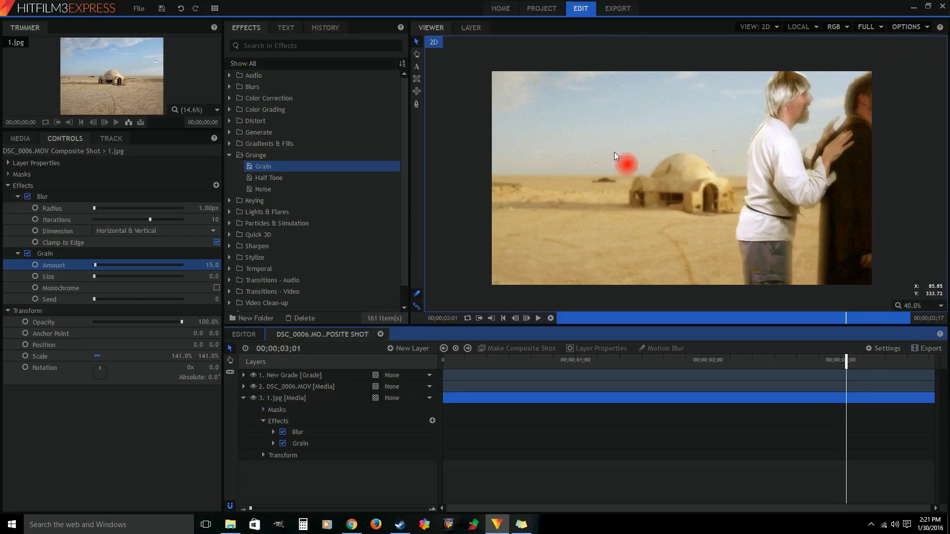
click(544, 25)
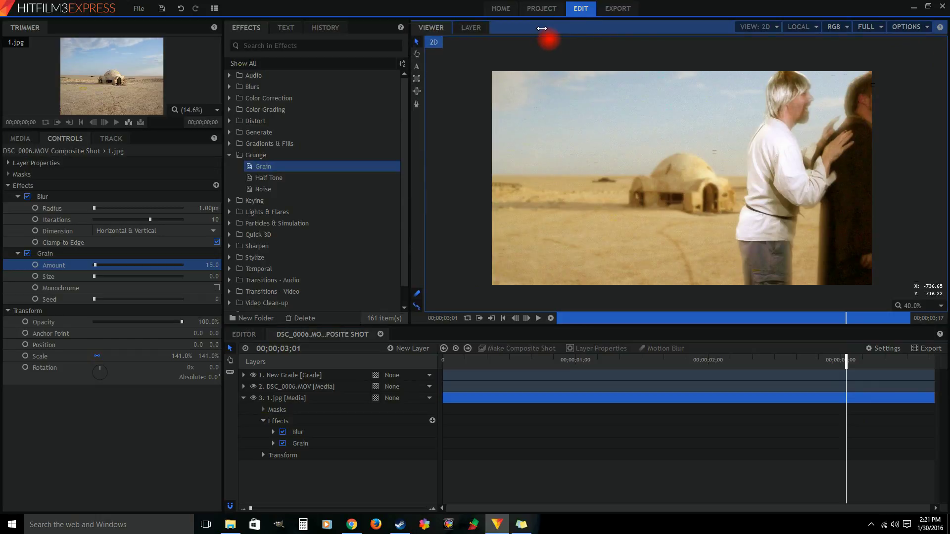
right_click(541, 28)
- Undock the Viewer, maximize it full screen, and play the composite from its first frame
click(561, 34)
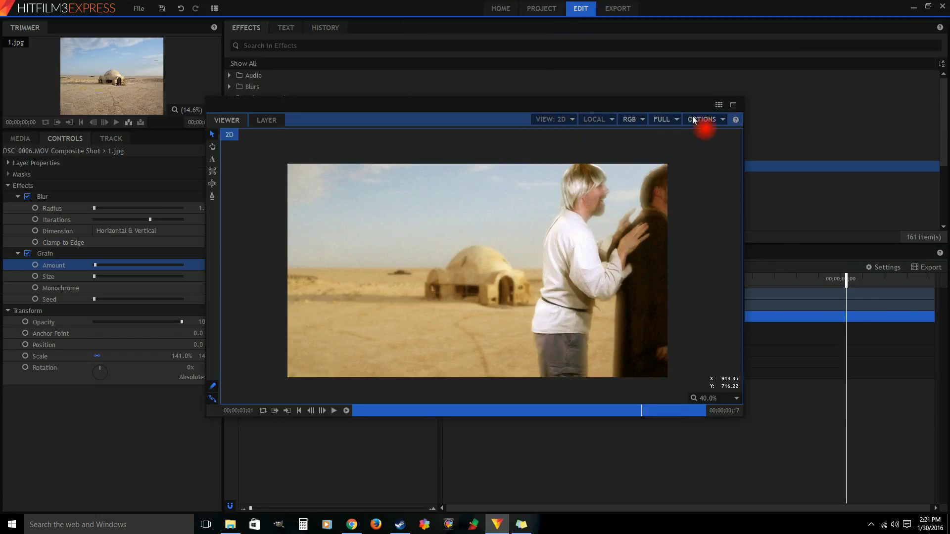
click(734, 105)
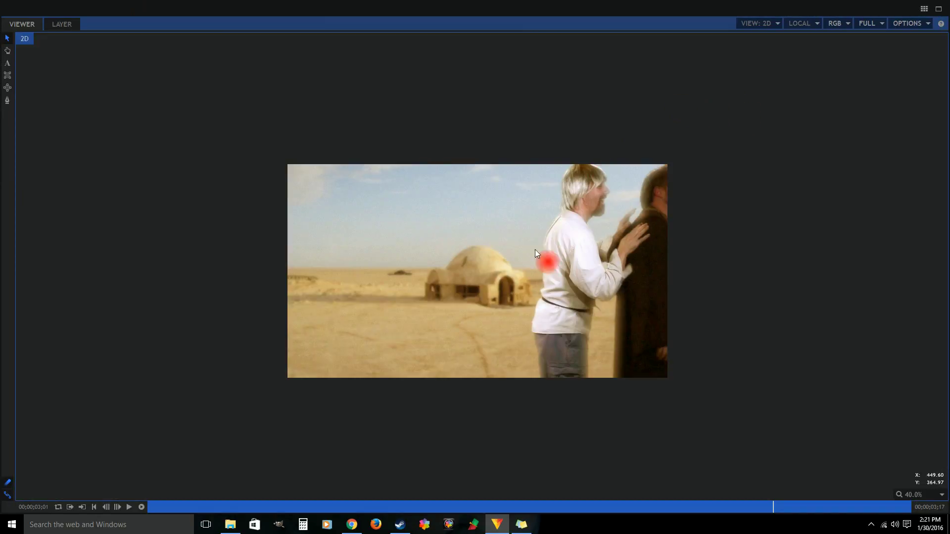
scroll(477, 283, up, 2)
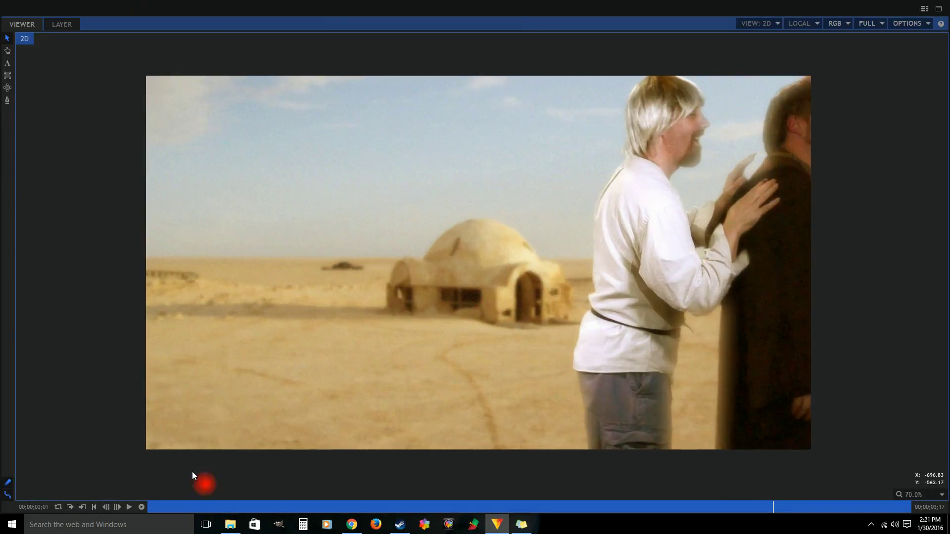
click(94, 504)
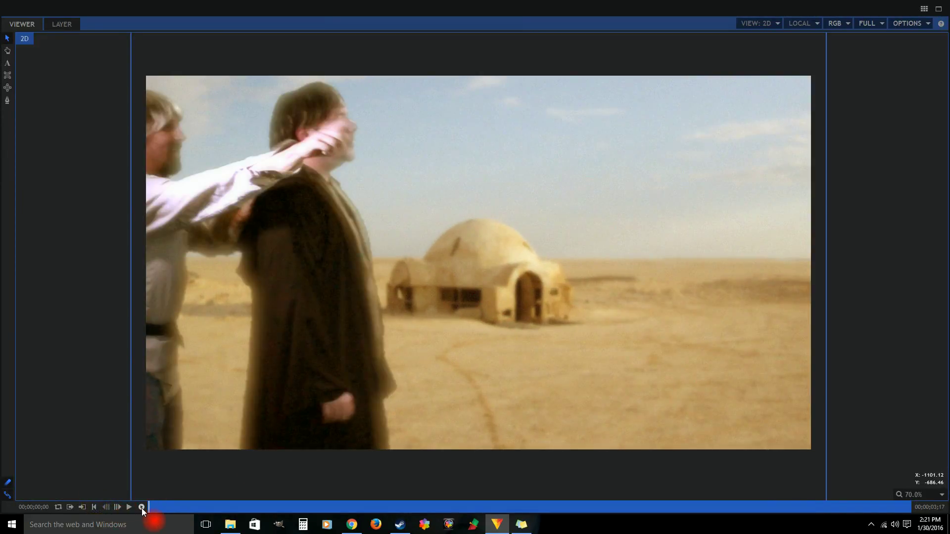
click(141, 508)
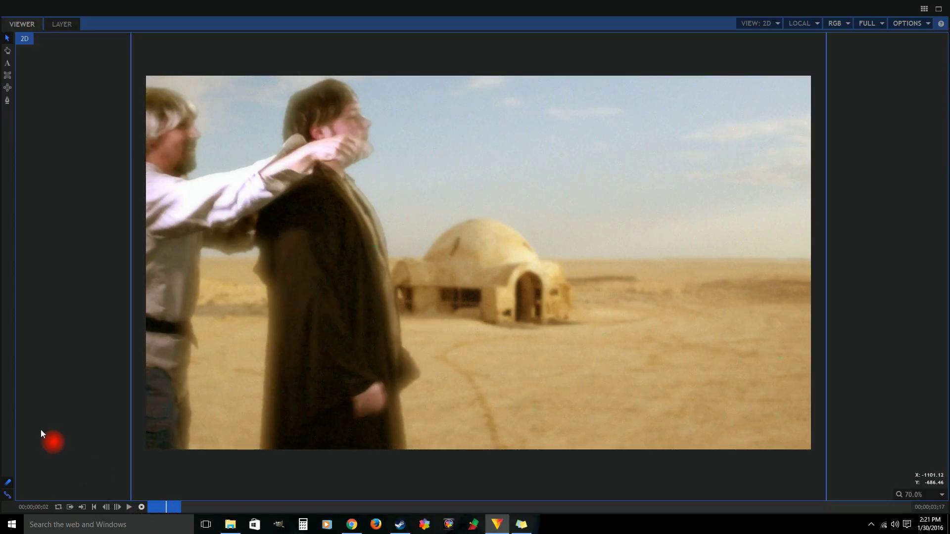